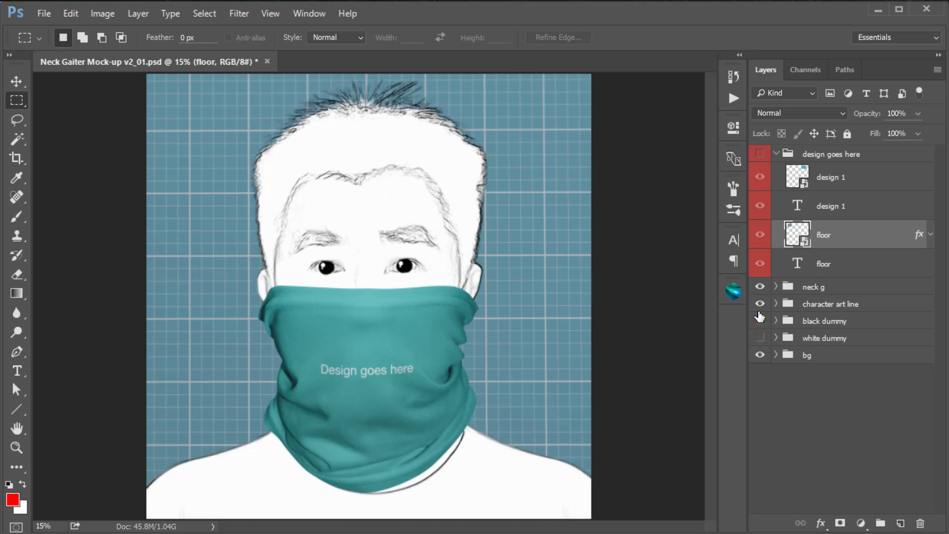
Step: Preview the gaiter on the black dummy and the white dummy, returning to the line-art character
click(760, 303)
click(760, 322)
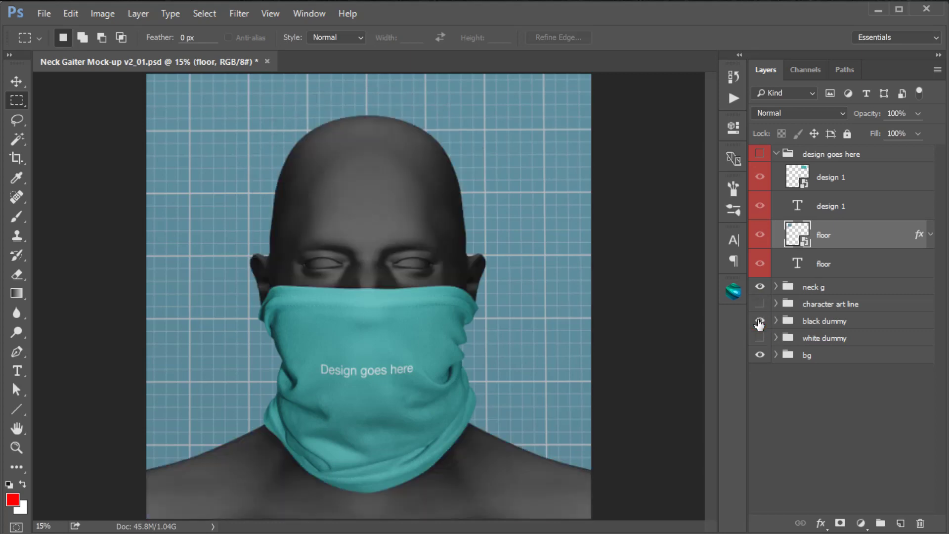
click(760, 321)
click(760, 338)
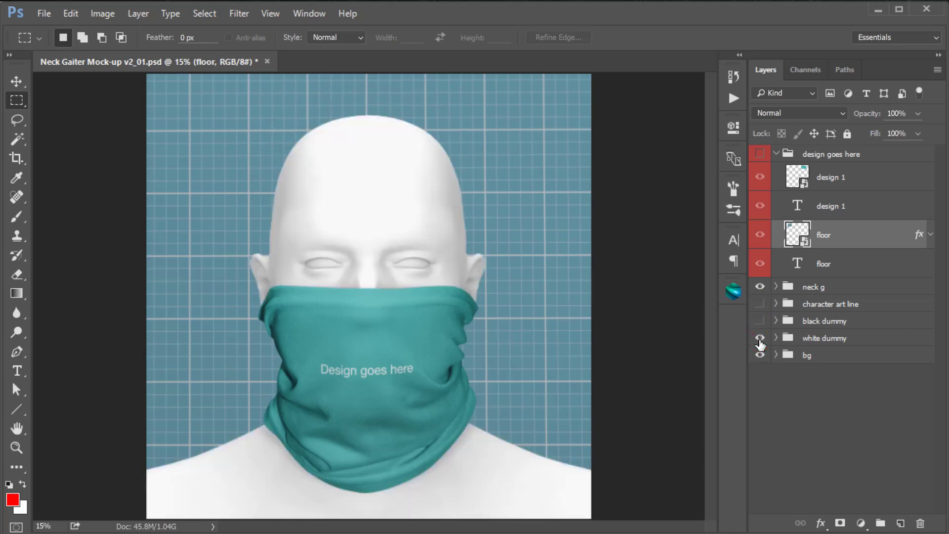
click(760, 339)
click(760, 304)
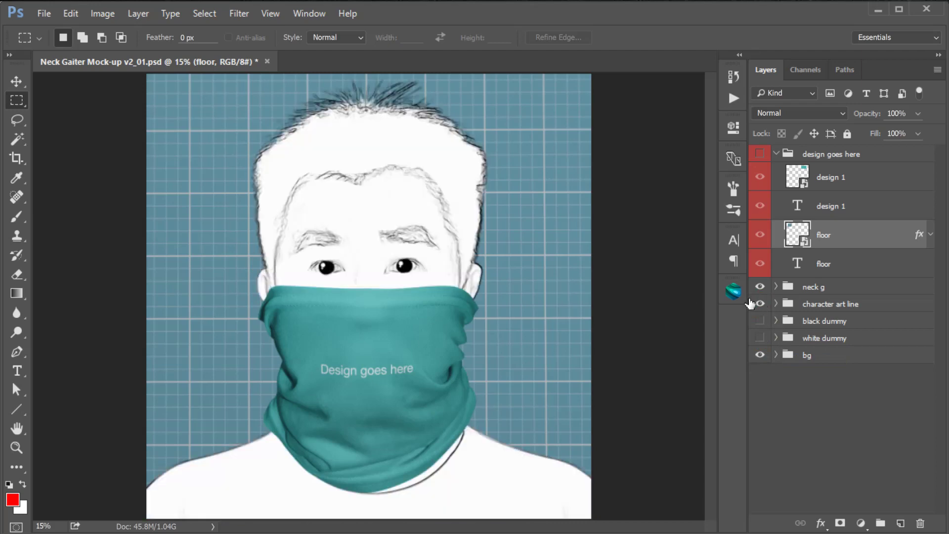
Step: Hide the character art line group and briefly reveal the placeholders in the design goes here group
click(760, 304)
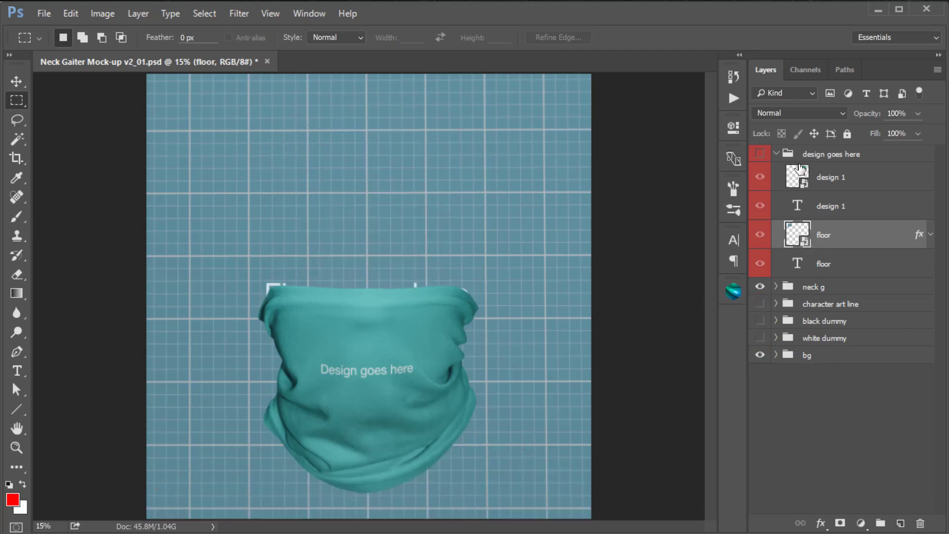
click(761, 155)
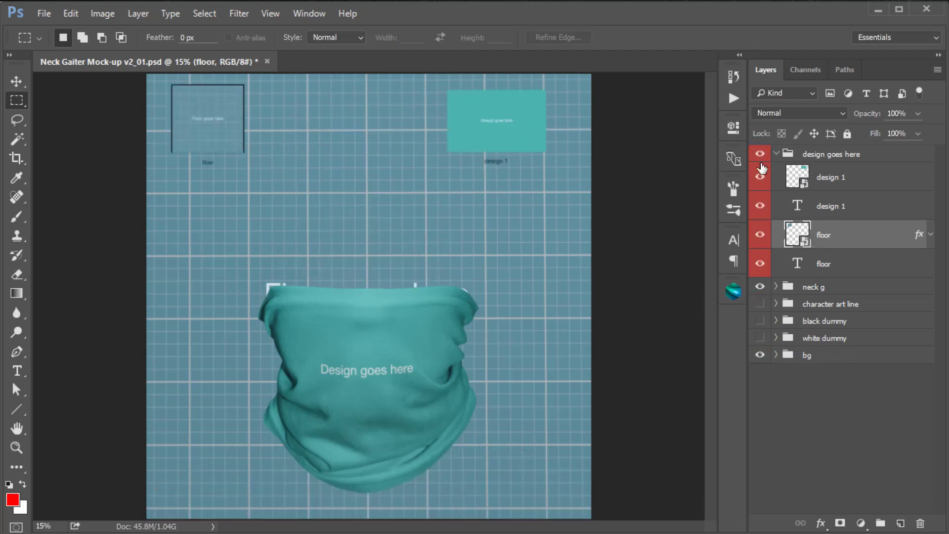
click(760, 153)
Step: Open the floor smart object, hide its Group 1, and save and close it
click(800, 240)
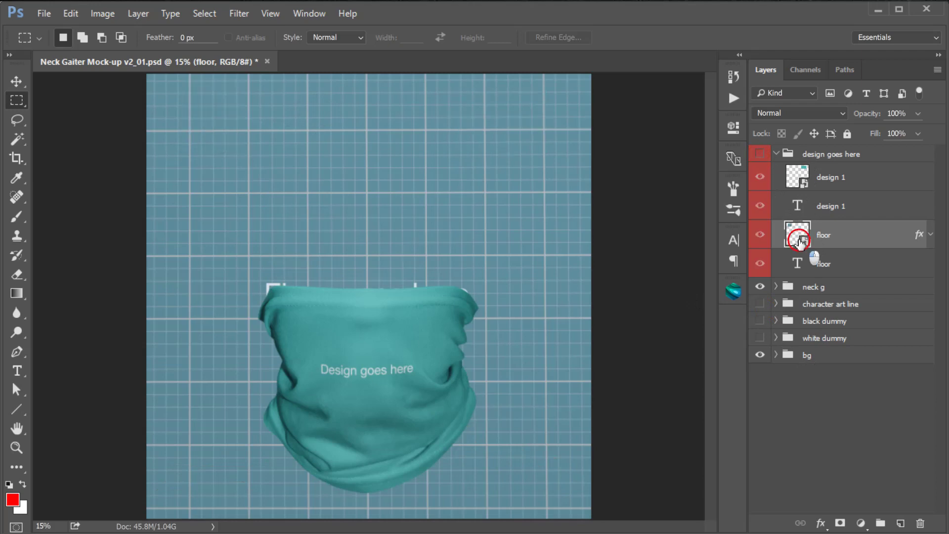
click(761, 154)
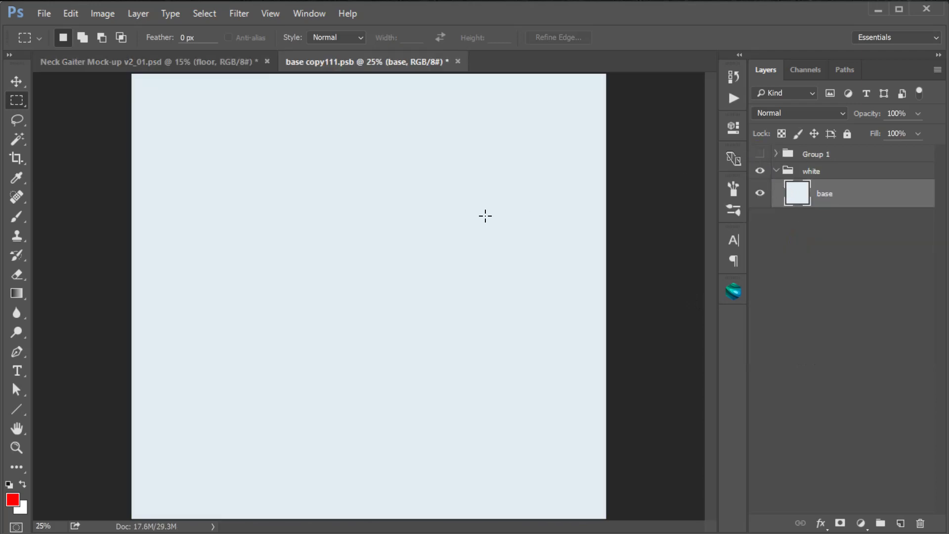
click(44, 13)
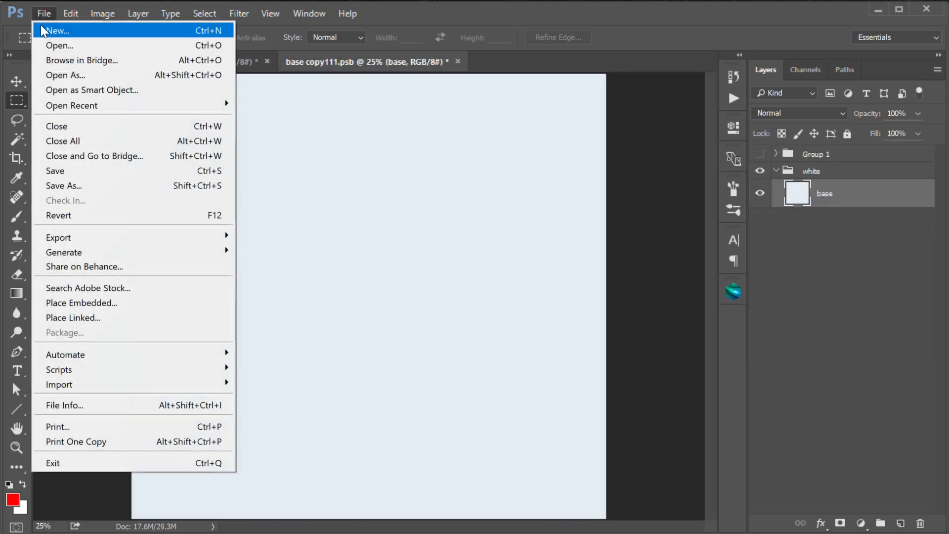
click(99, 170)
key(ctrl+w)
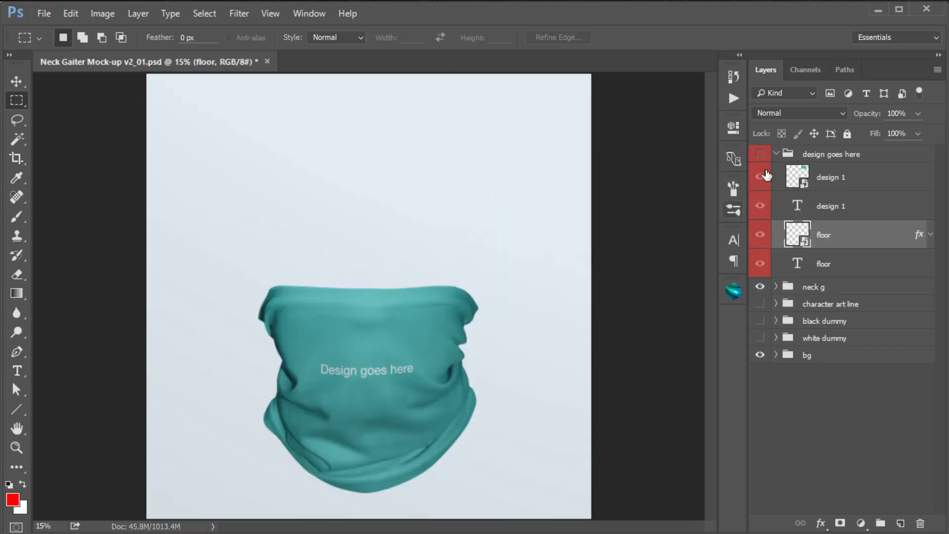
Step: Open the design 1 smart object and place the sample_0012_1 pattern above the Design goes here text layer
click(761, 155)
click(760, 157)
double_click(800, 179)
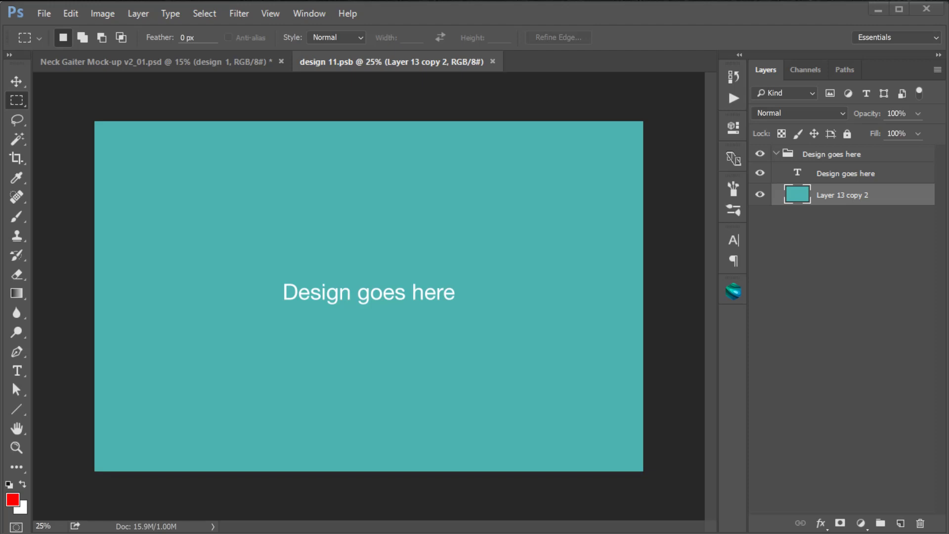
drag(935, 220, 459, 214)
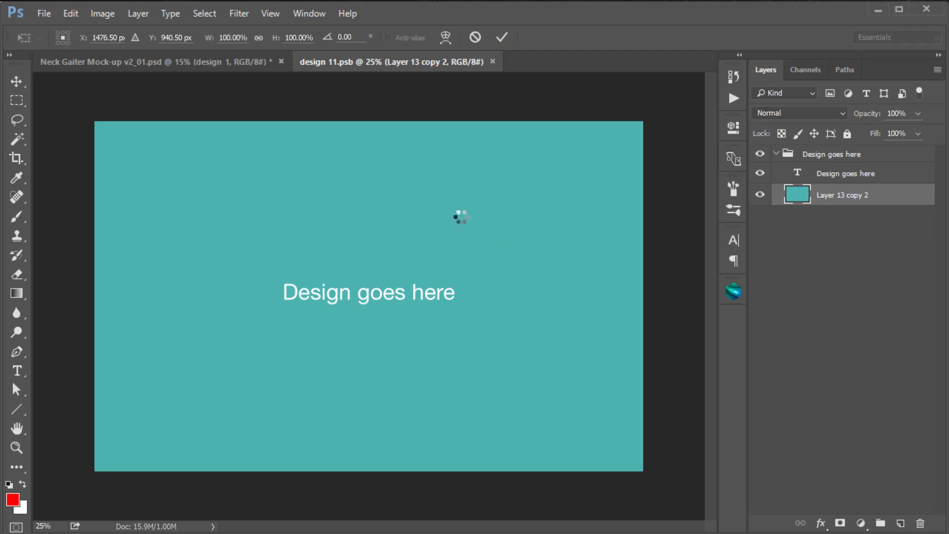
key(Return)
drag(897, 194, 893, 170)
Step: Save and close the smart object to apply the circle pattern to the gaiter
click(44, 13)
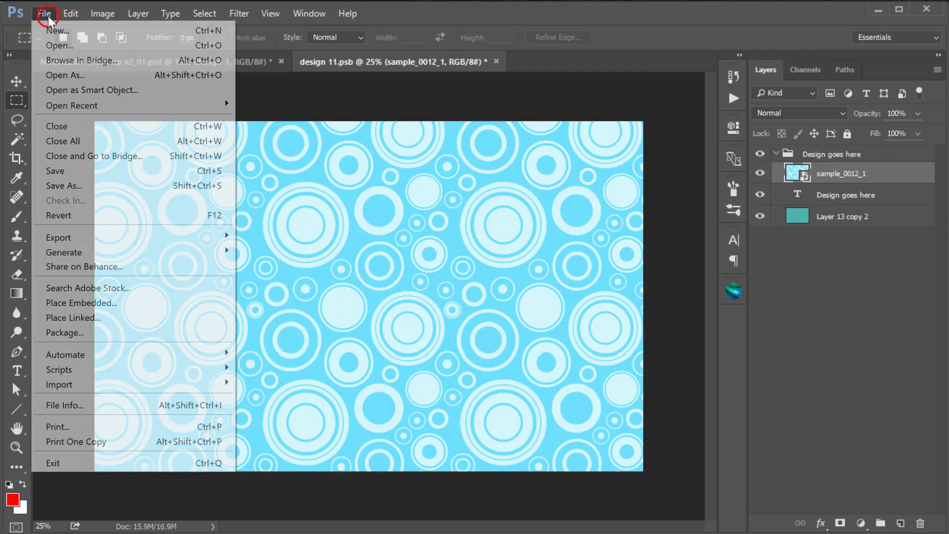
click(85, 173)
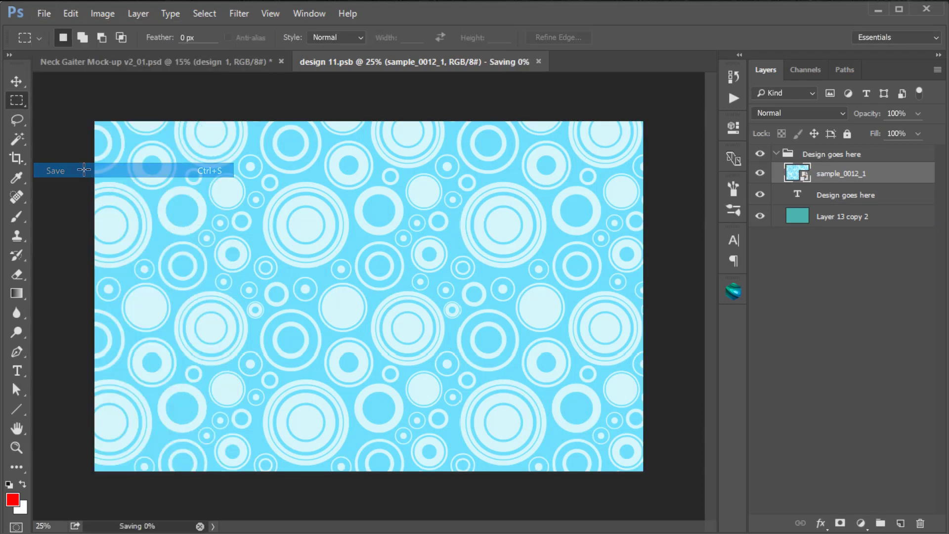
click(489, 60)
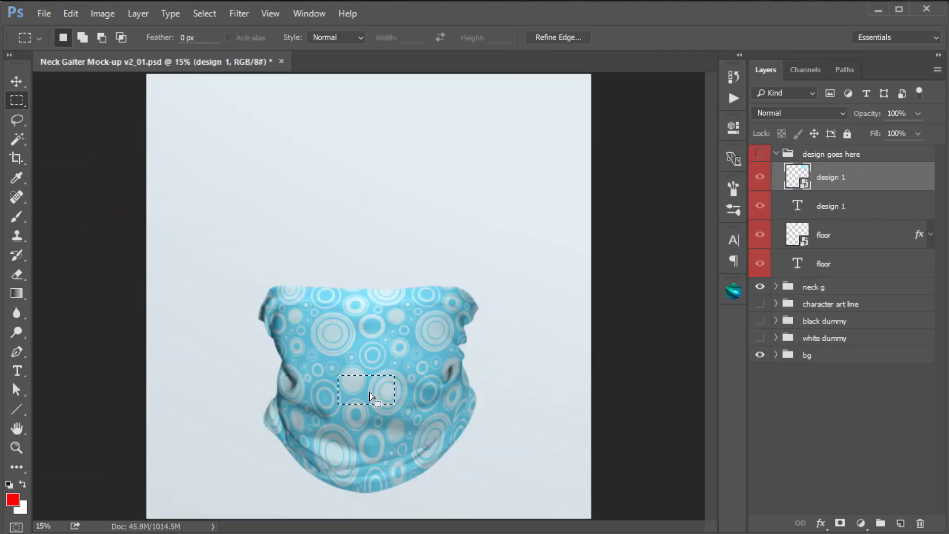
Step: Expand the neck g group and its for light design group to list the shading layers
ctrl+click(377, 399)
ctrl+click(378, 402)
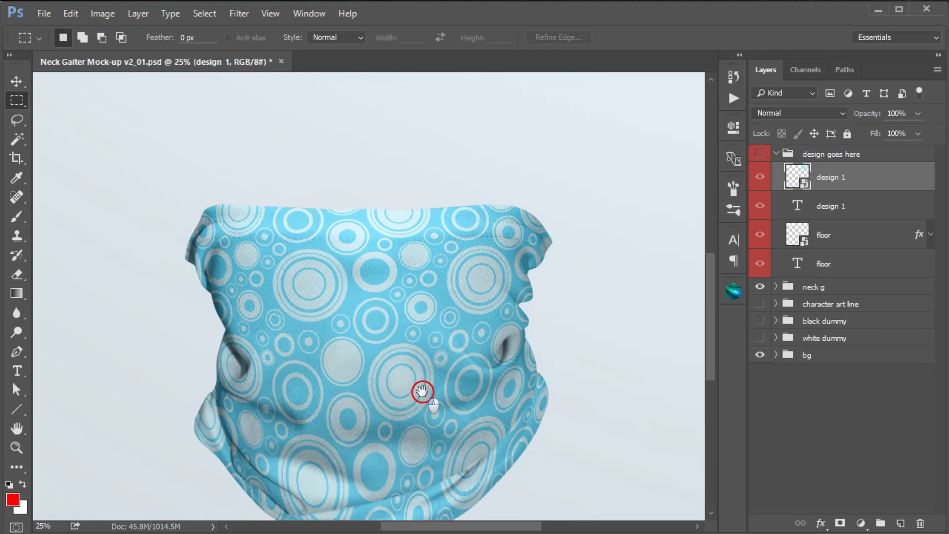
ctrl+click(433, 330)
ctrl+alt+click(431, 333)
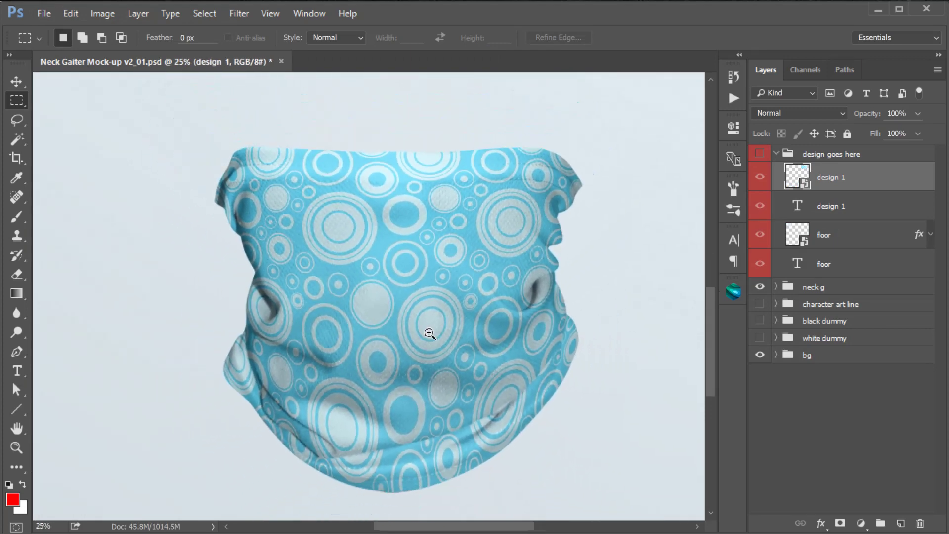
click(812, 287)
click(775, 287)
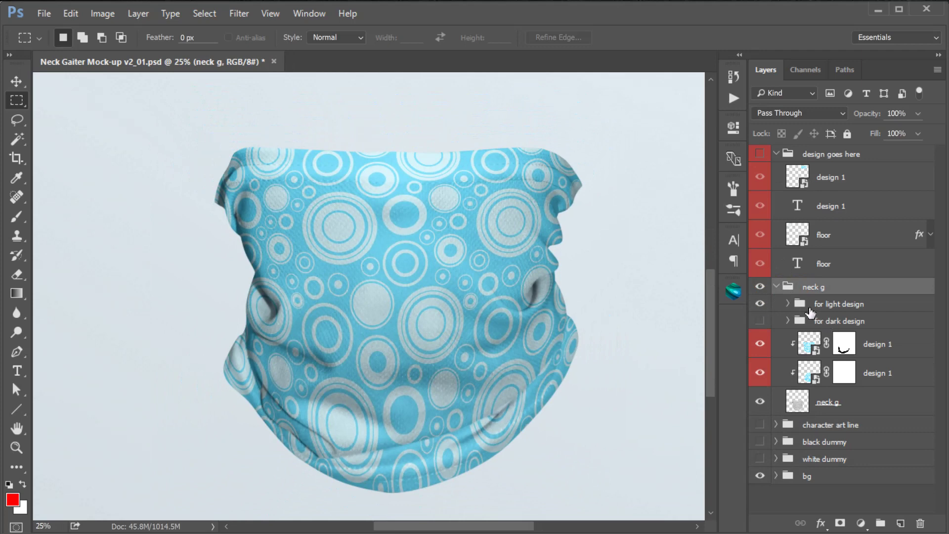
double_click(839, 304)
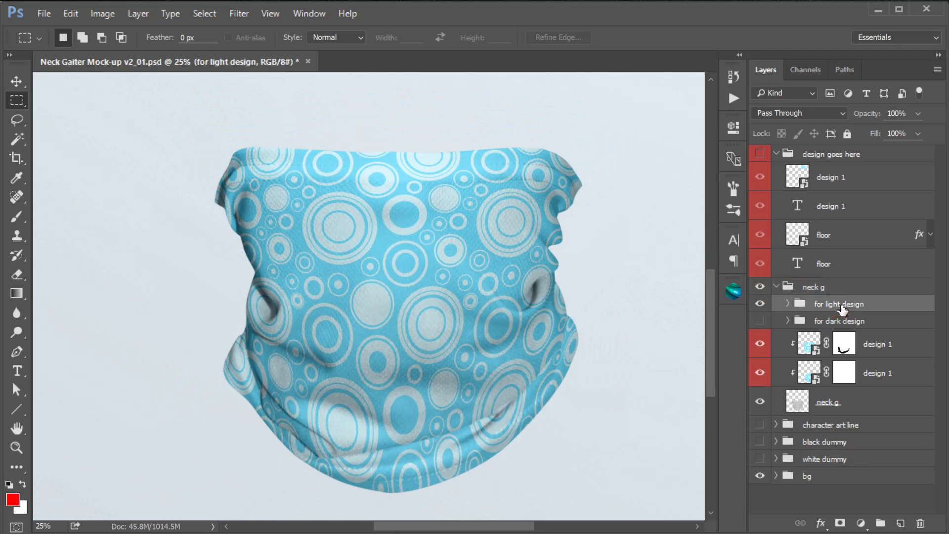
key(Return)
click(788, 303)
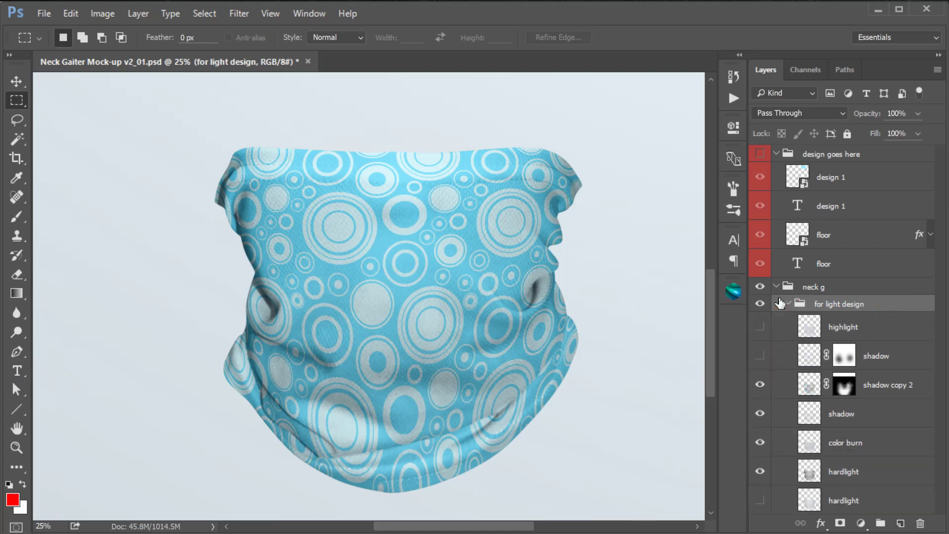
Step: Compare the effect of the color burn and hardlight layers by toggling them, and show the masked shadow layer beneath highlight
scroll(885, 356, down, 2)
click(760, 421)
click(761, 421)
click(759, 393)
click(760, 394)
click(761, 450)
click(761, 450)
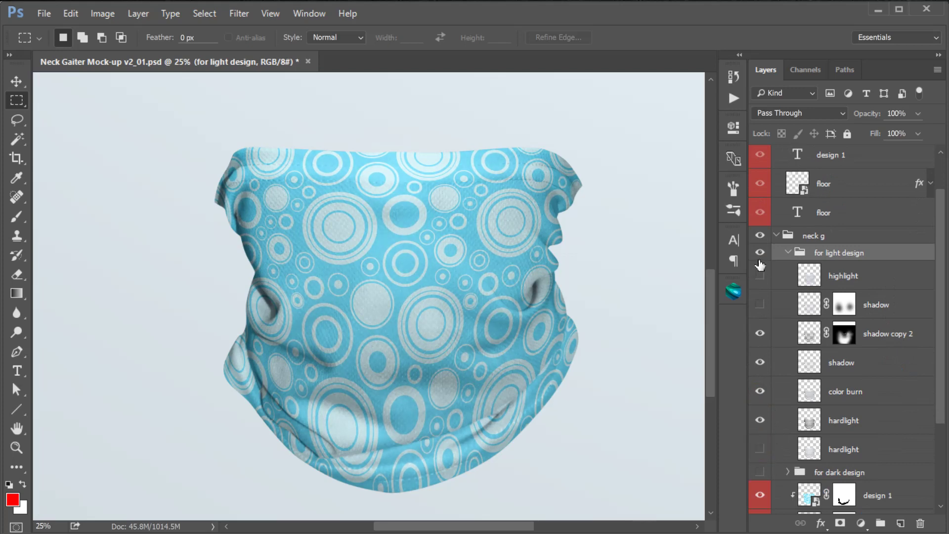
click(764, 303)
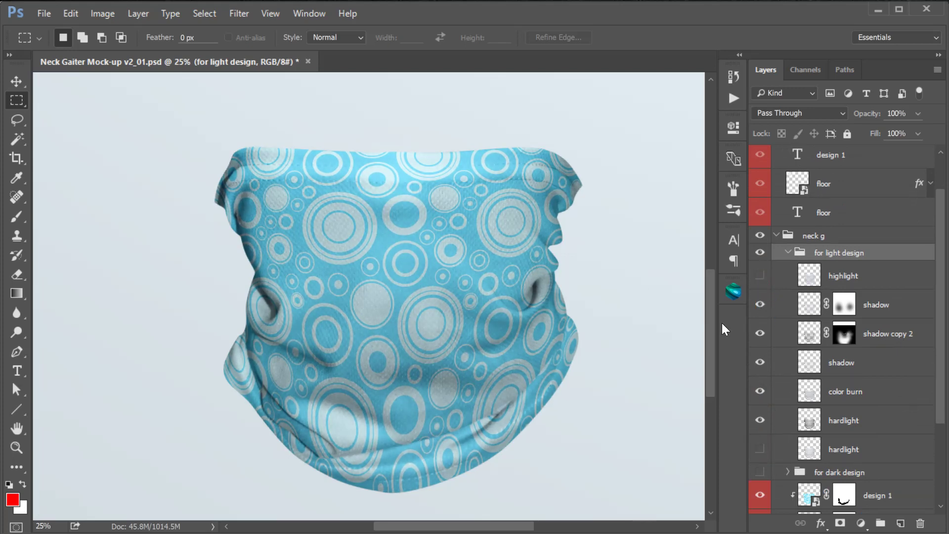
Step: Examine the fabric texture, folds and edges of the circle-patterned gaiter up close
drag(484, 281, 478, 277)
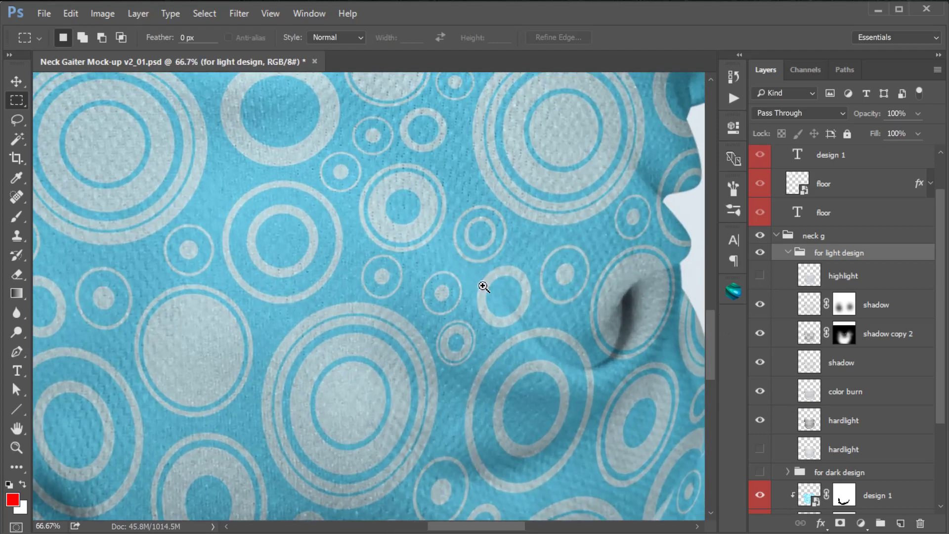
click(608, 292)
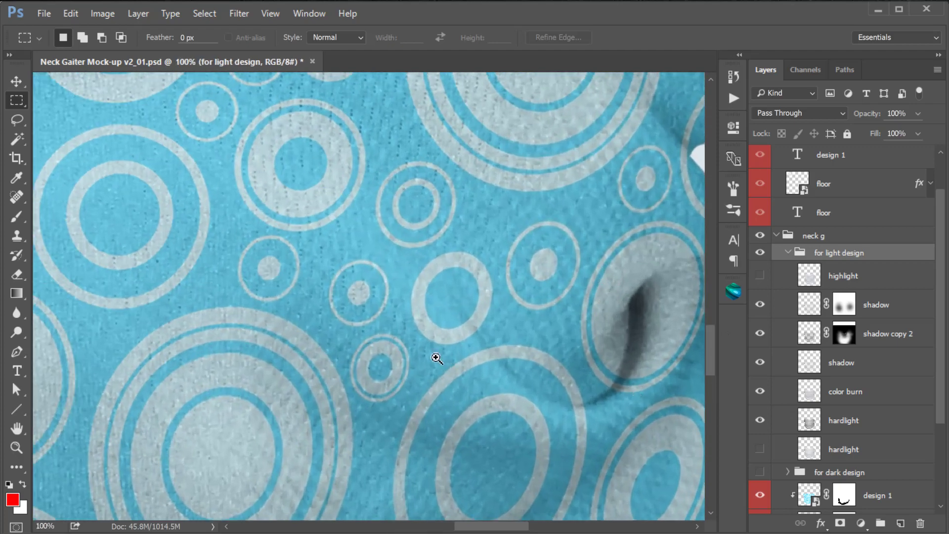
alt+click(437, 358)
alt+click(424, 357)
drag(186, 350, 435, 351)
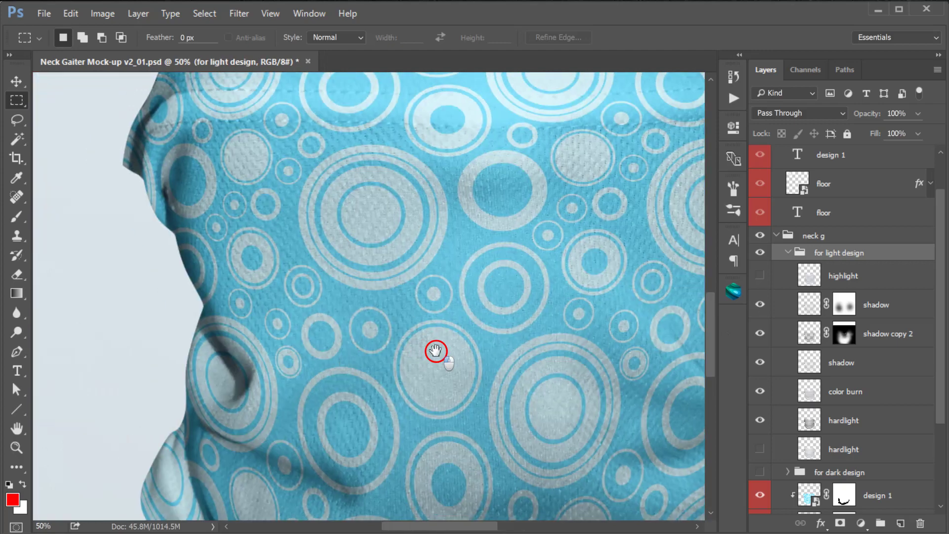
drag(223, 180, 193, 288)
drag(328, 335, 475, 127)
scroll(434, 321, down, 4)
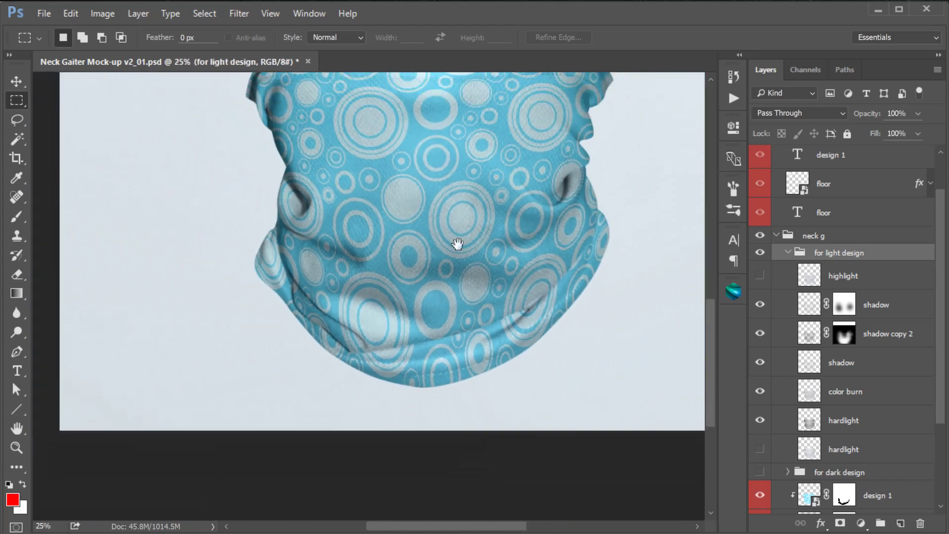
drag(457, 243, 396, 310)
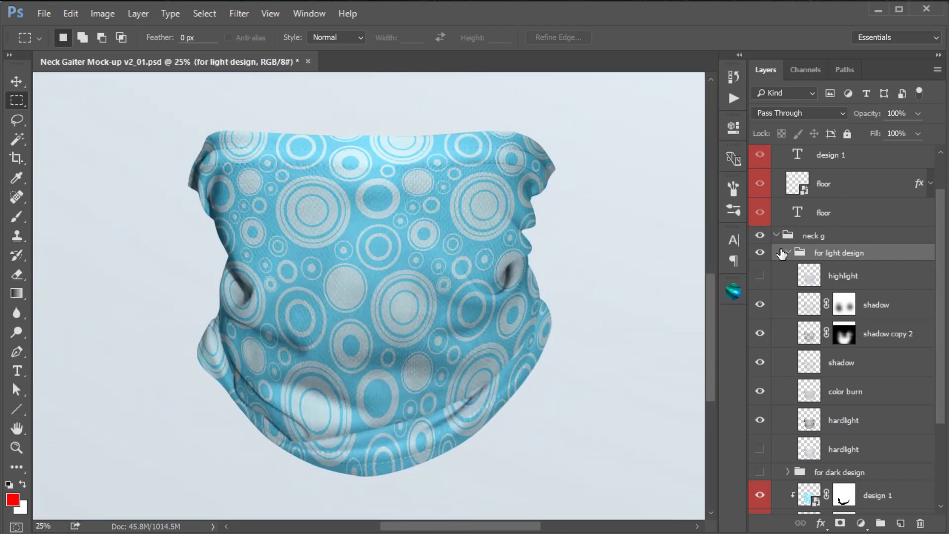
Step: Collapse the for light design group and place sample_0002_10 in the smart object of neck g's upper design 1 layer
click(782, 253)
click(810, 348)
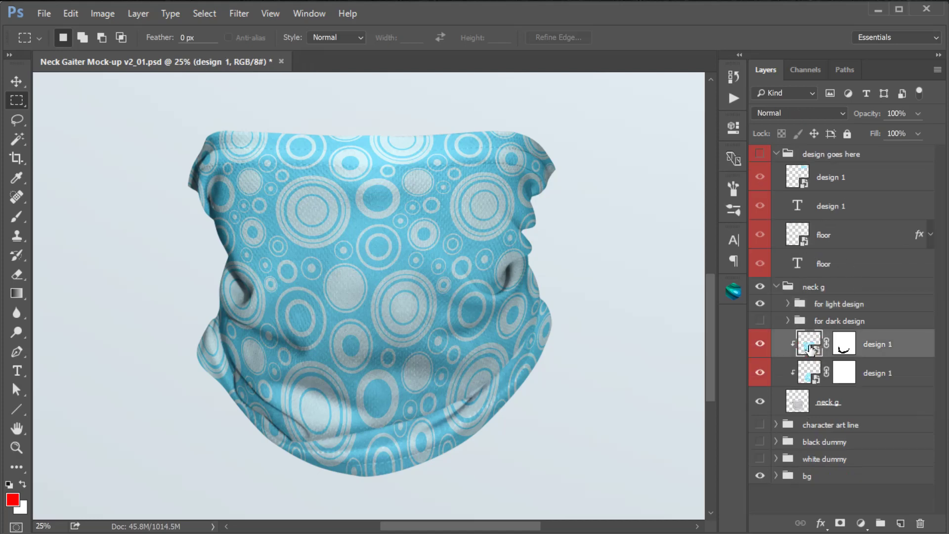
double_click(810, 347)
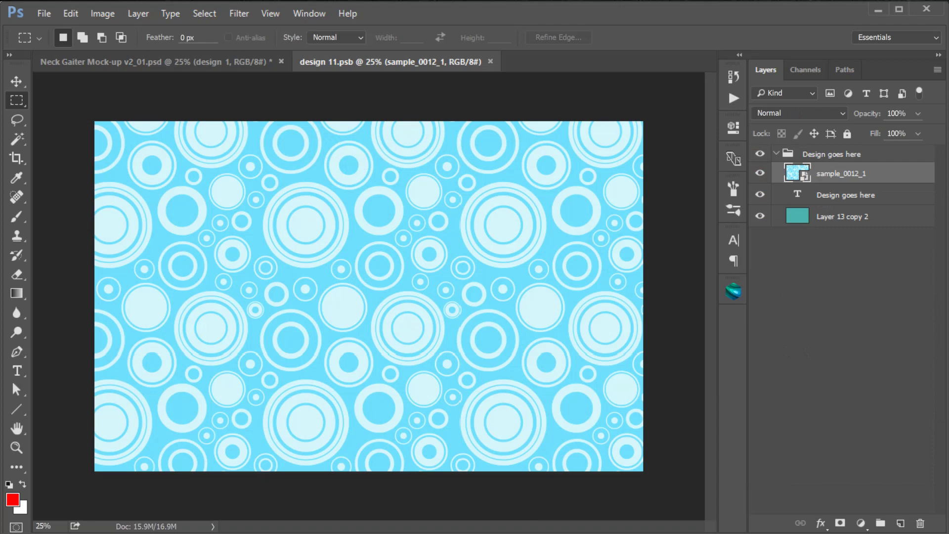
drag(947, 168, 536, 176)
key(Return)
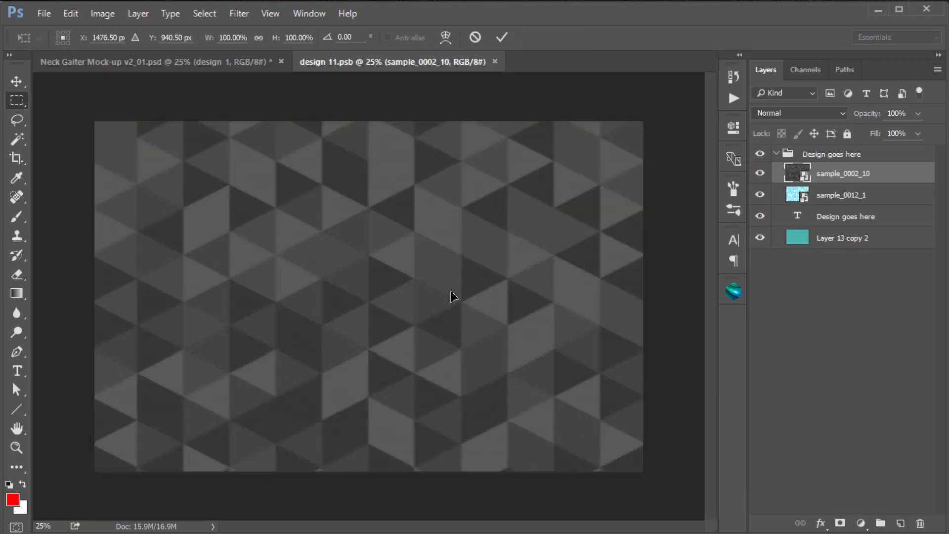
Step: Arrange the mock-up and design 11.psb side by side with the gaiter in view
click(43, 16)
click(48, 19)
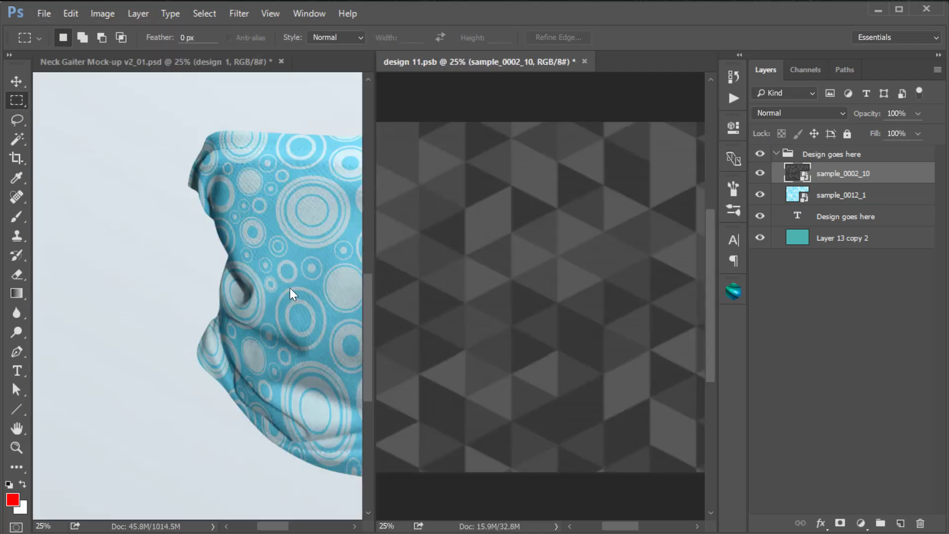
drag(290, 294, 155, 279)
click(525, 217)
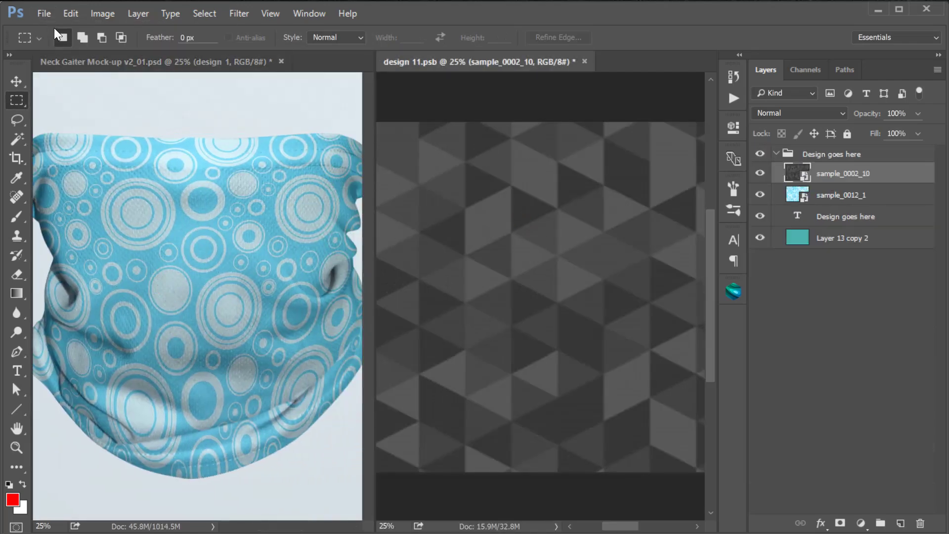
Step: Save the dark triangle pattern to update the gaiter and close design 11.psb
click(44, 14)
click(74, 171)
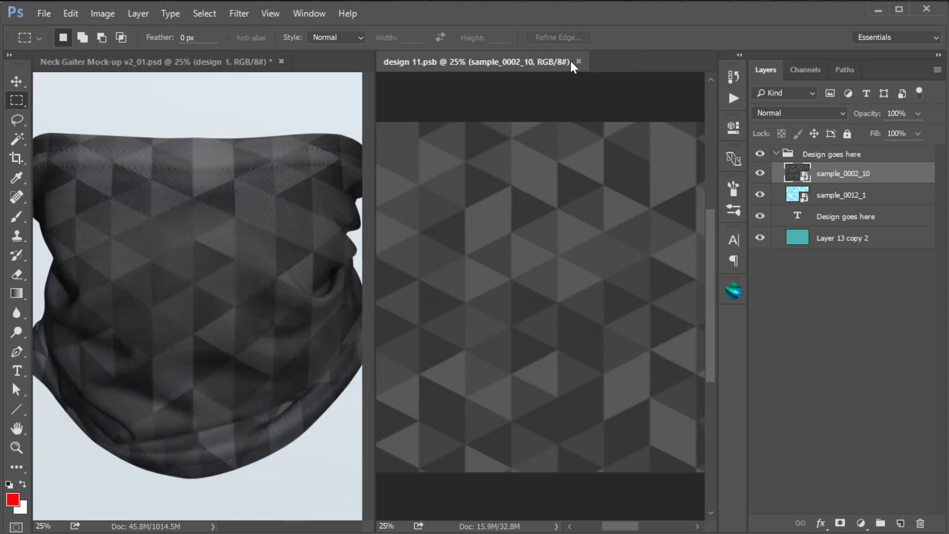
click(579, 61)
drag(409, 322, 532, 323)
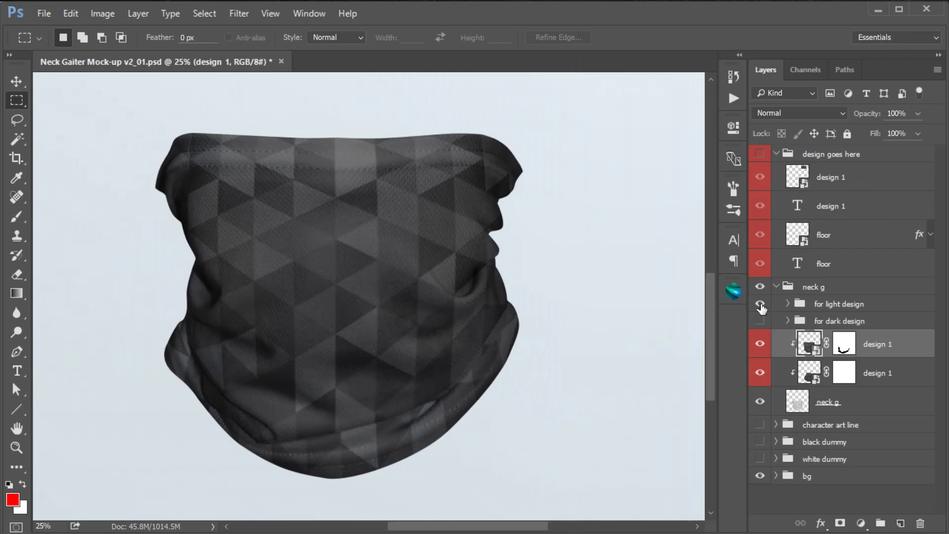
Step: Hide the for light design group, show the for dark design group, and expand it to list its layers
click(760, 304)
click(760, 322)
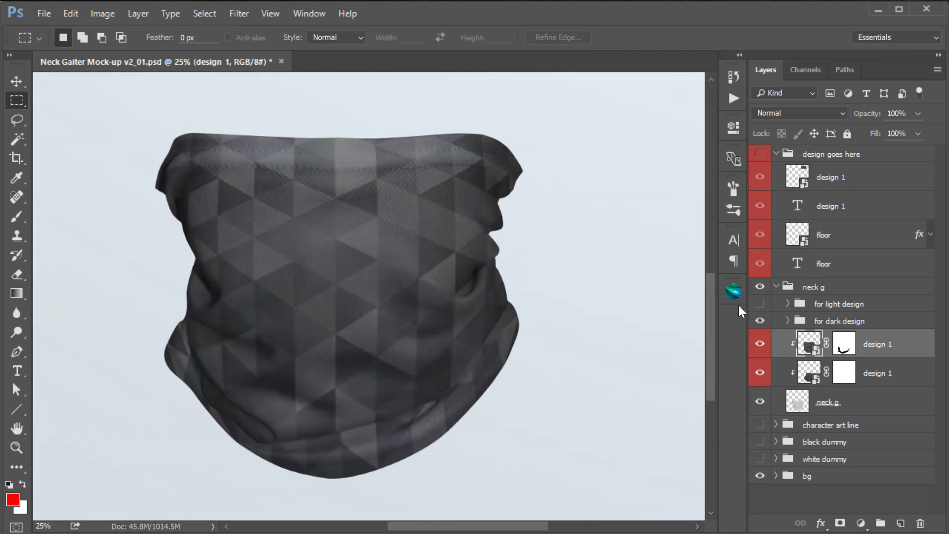
click(789, 322)
scroll(843, 376, down, 5)
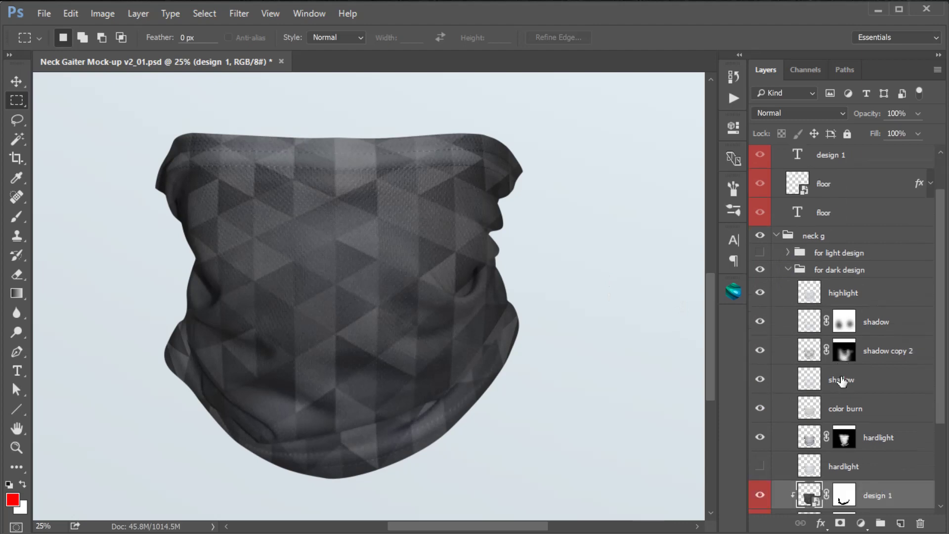
Step: Show the lower hardlight layer in the for dark design group and compare the gaiter's fabric with and without it
click(855, 399)
click(760, 398)
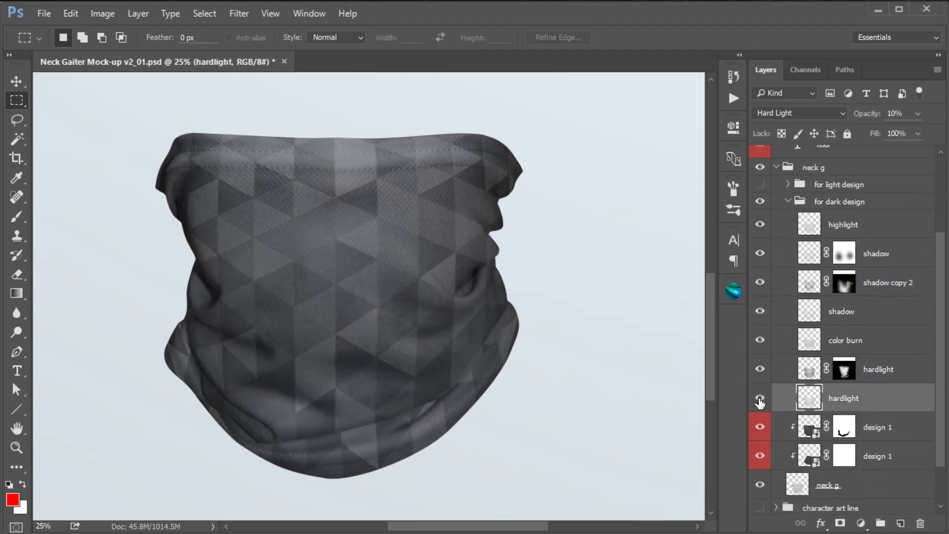
mouse_move(323, 229)
mouse_down()
mouse_move(443, 245)
mouse_move(300, 393)
mouse_move(327, 296)
mouse_up()
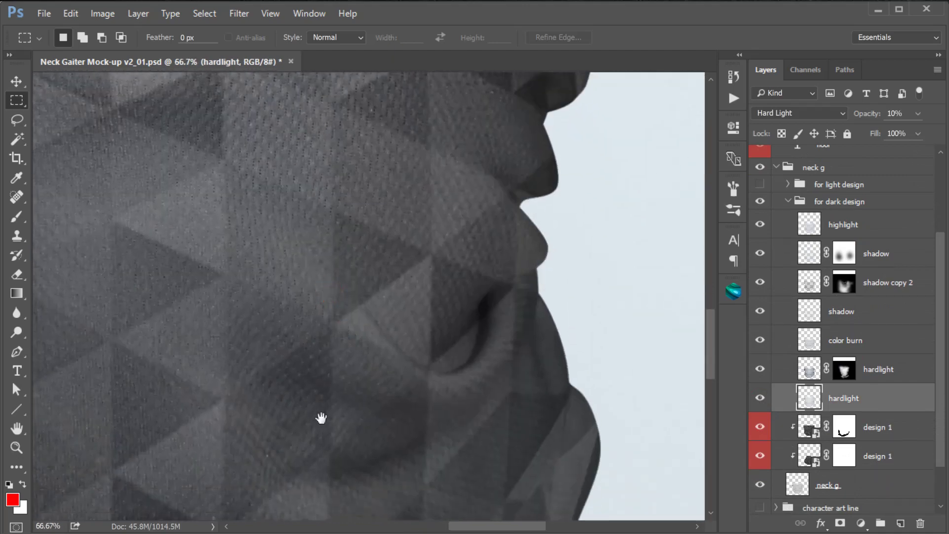
mouse_move(318, 439)
mouse_down()
mouse_move(291, 373)
mouse_move(298, 301)
mouse_move(284, 283)
mouse_move(475, 197)
mouse_move(387, 326)
mouse_move(424, 434)
mouse_move(425, 345)
mouse_move(492, 409)
mouse_move(307, 258)
mouse_move(338, 264)
mouse_up()
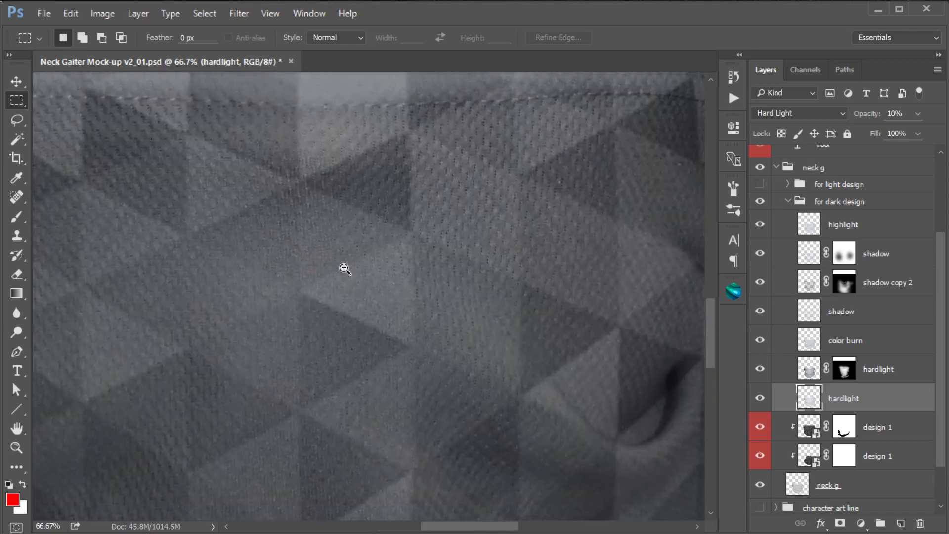
alt+click(345, 270)
alt+click(350, 292)
drag(378, 339, 414, 294)
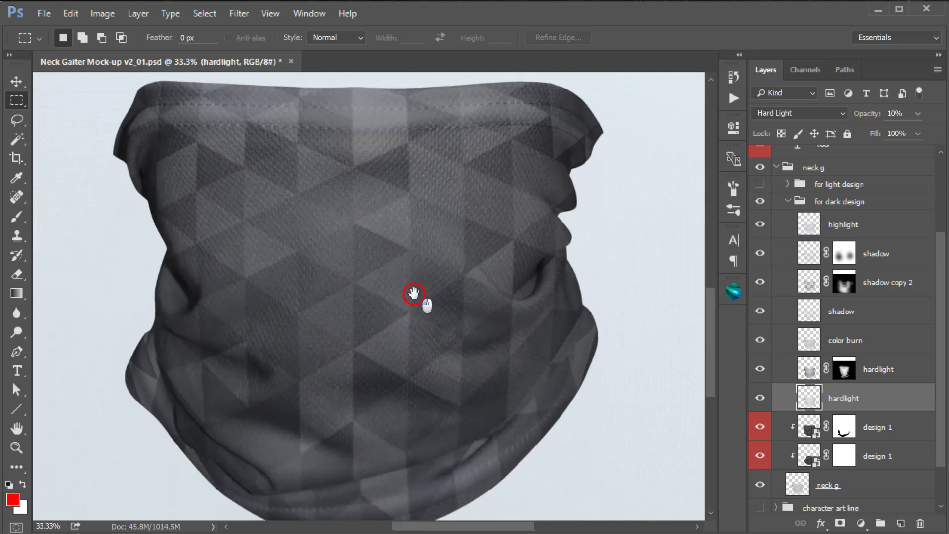
click(760, 398)
click(760, 399)
key(ctrl+minus)
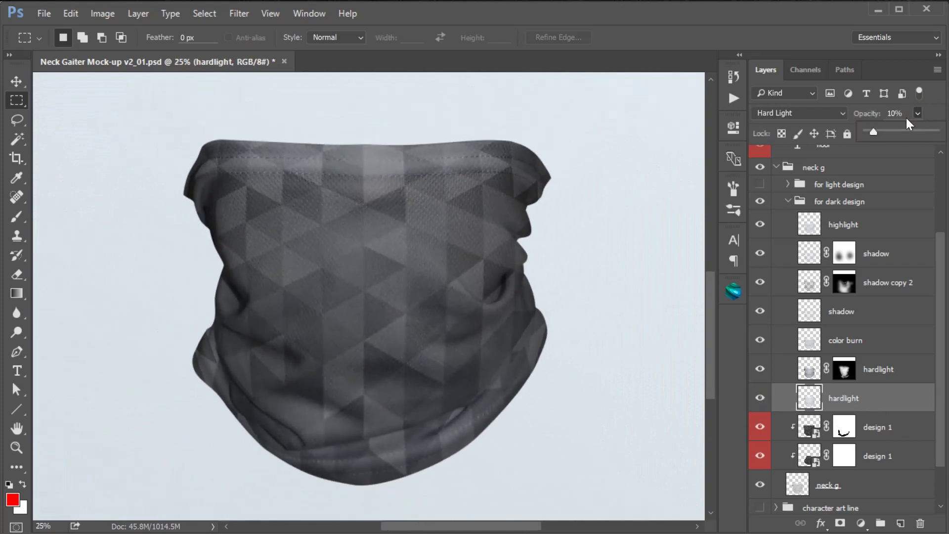
Step: Set the lower hardlight layer's opacity to 9% and hide both the highlight layer and this hardlight layer
mouse_move(875, 132)
mouse_down()
mouse_move(901, 131)
mouse_move(874, 132)
mouse_up()
click(764, 311)
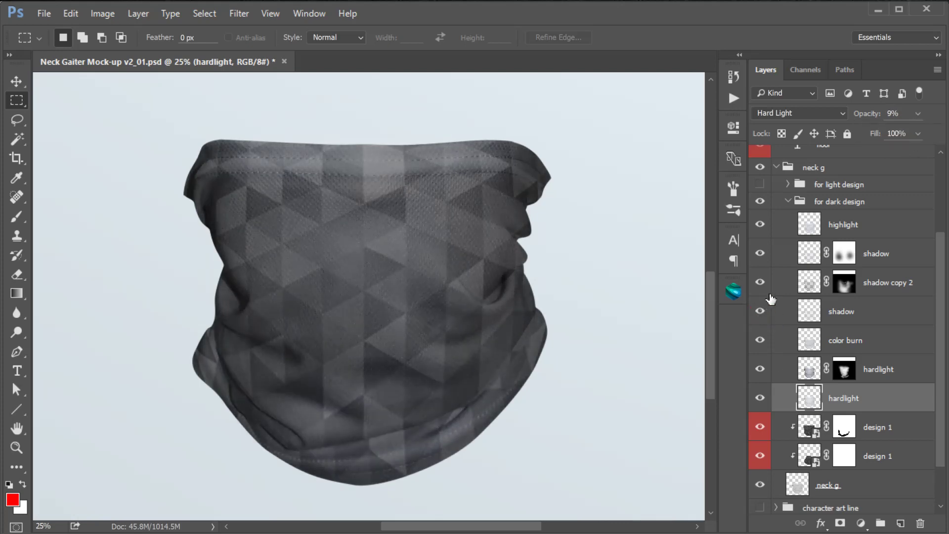
click(760, 224)
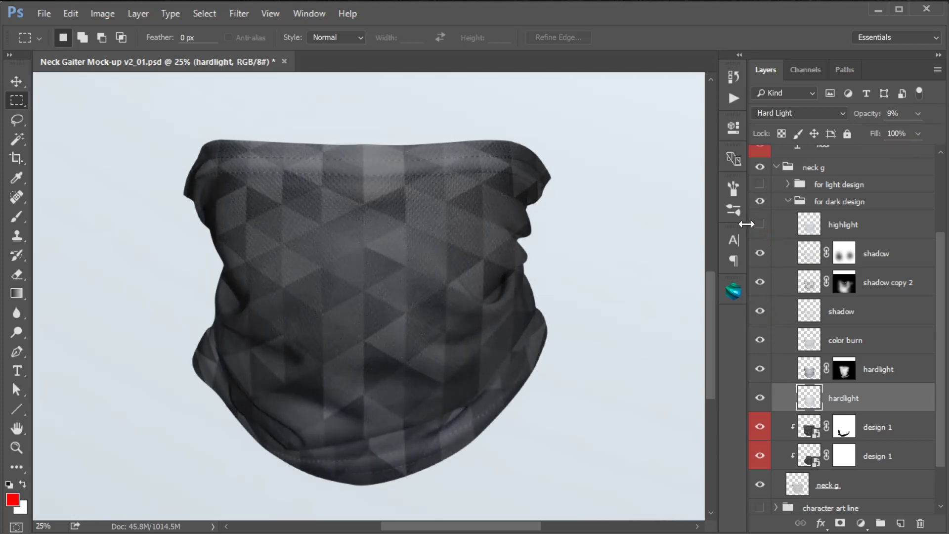
click(760, 398)
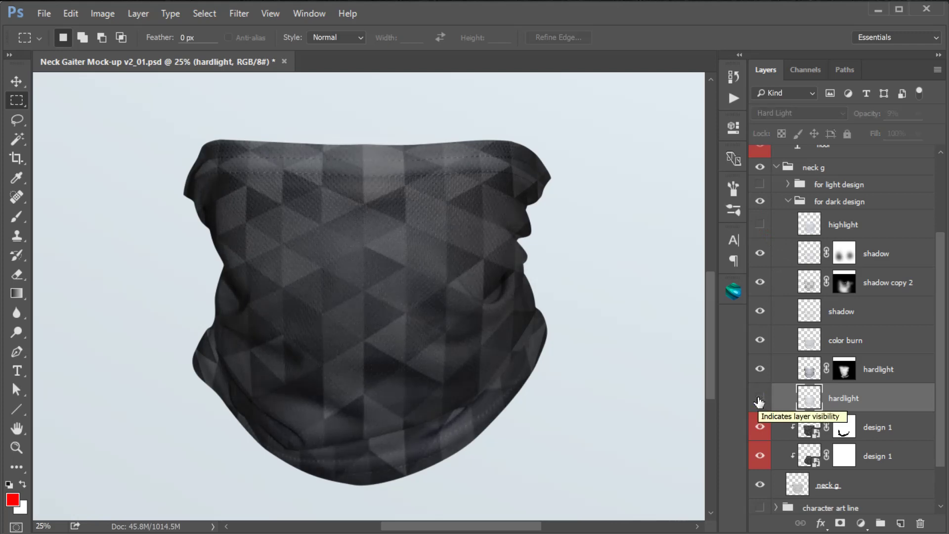
Step: Preview the gaiter on the black dummy and the white dummy, and show the character art line group instead
scroll(760, 401, down, 2)
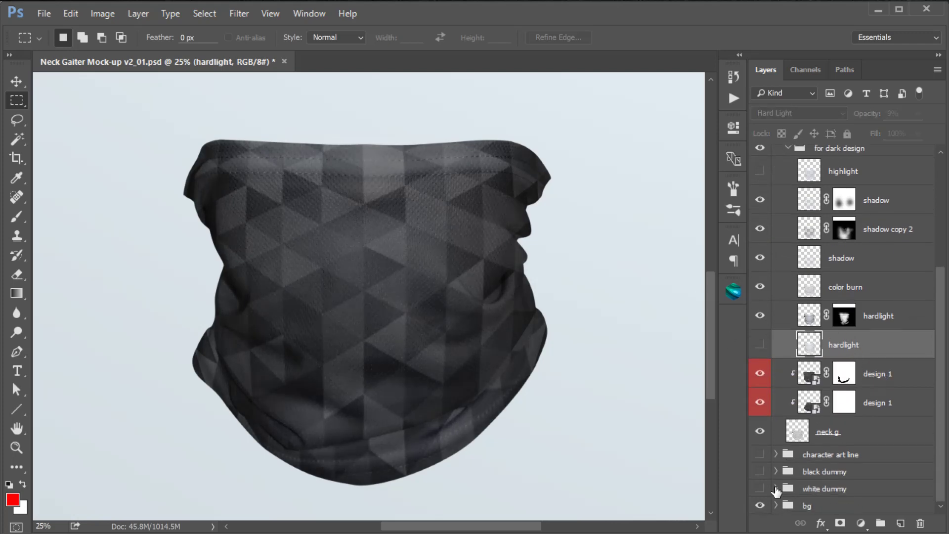
click(760, 472)
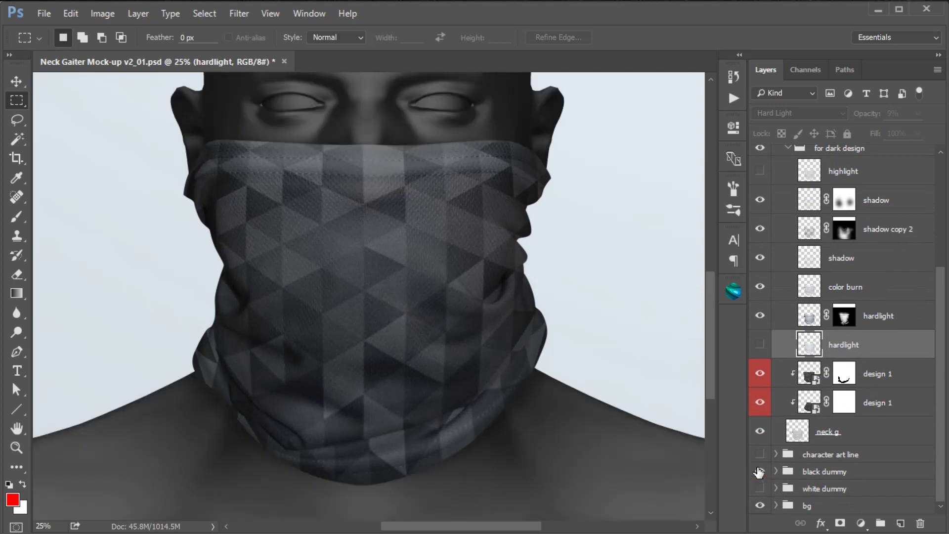
key(ctrl+minus)
click(760, 472)
click(760, 489)
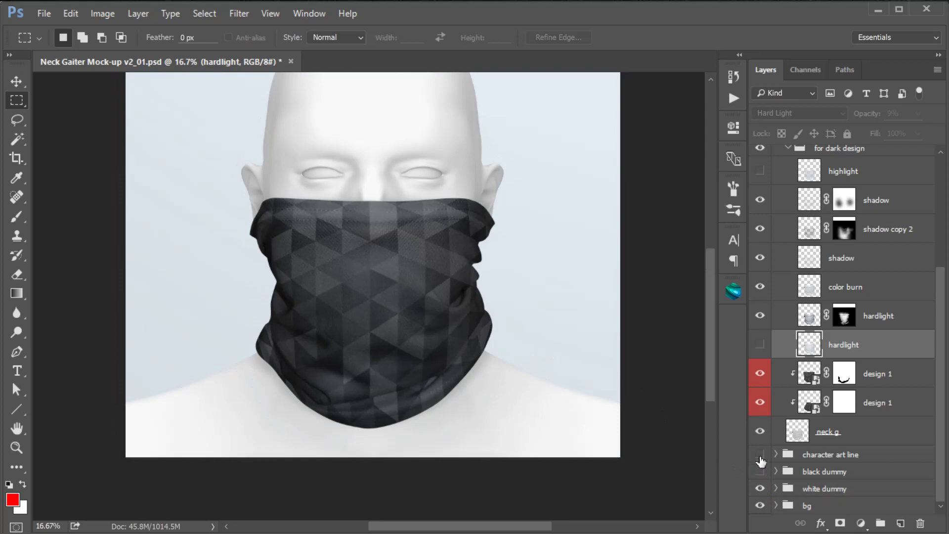
click(760, 488)
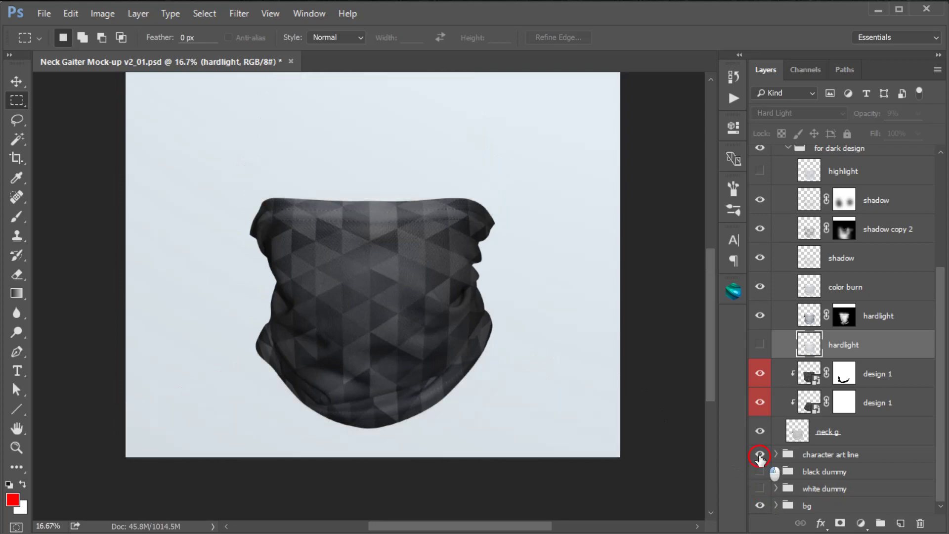
click(760, 455)
key(ctrl+minus)
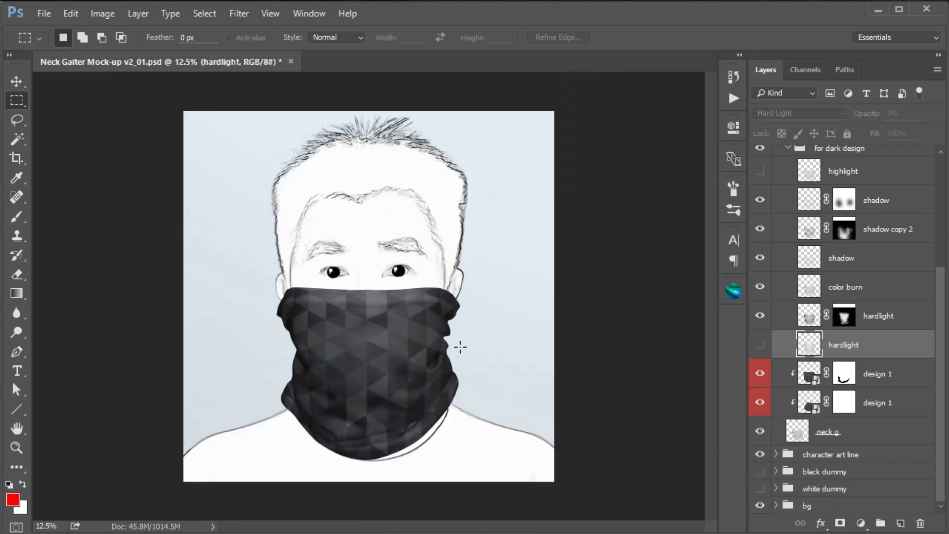
Step: Open the smart object of neck g's upper design 1 layer and place sample_0009_4 in it at full size
scroll(535, 334, up, 1)
click(801, 375)
double_click(801, 375)
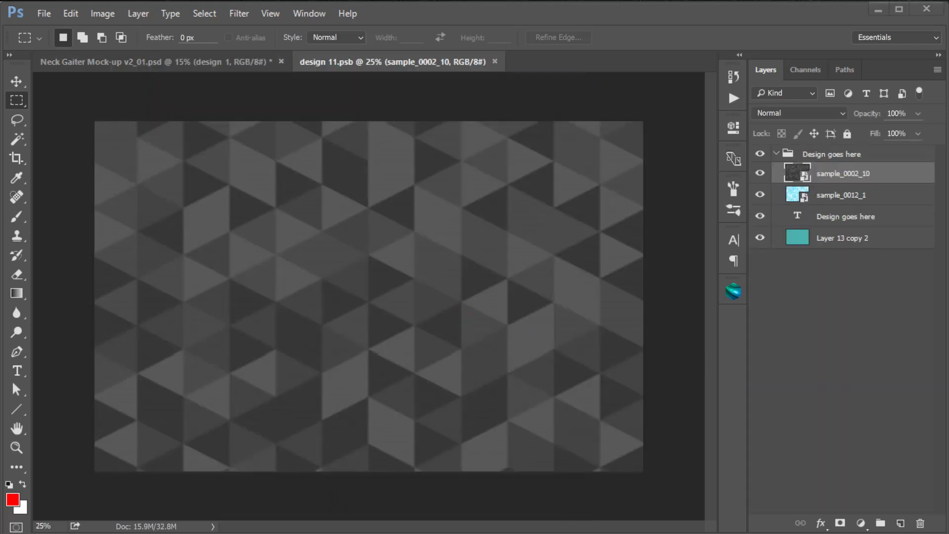
drag(526, 377, 527, 374)
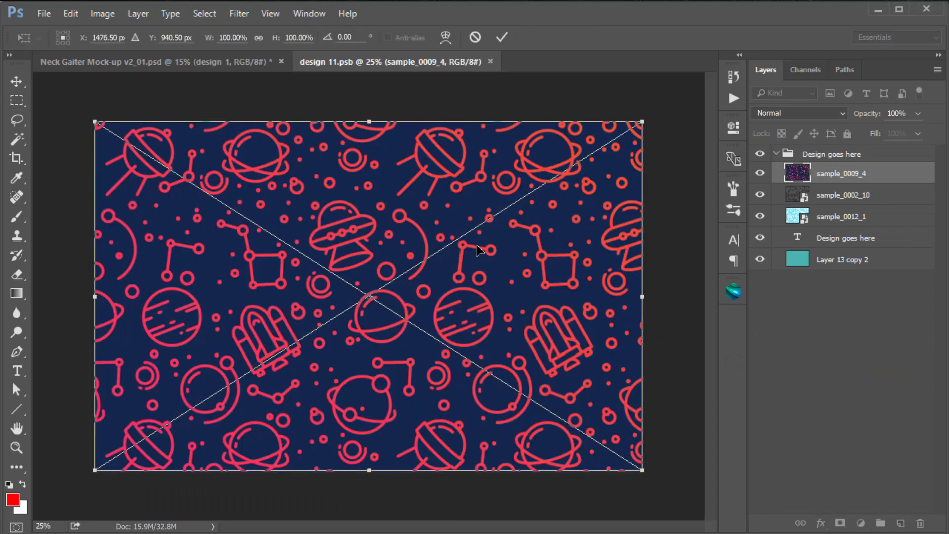
key(Return)
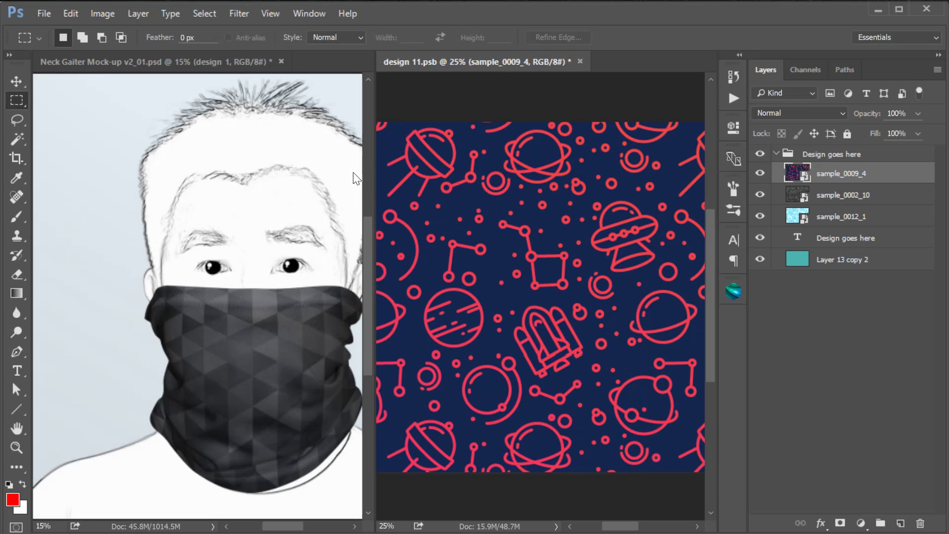
Step: With the mock-up shown alongside, save the space pattern to update the gaiter and close design 11.psb
click(212, 214)
drag(165, 168, 193, 191)
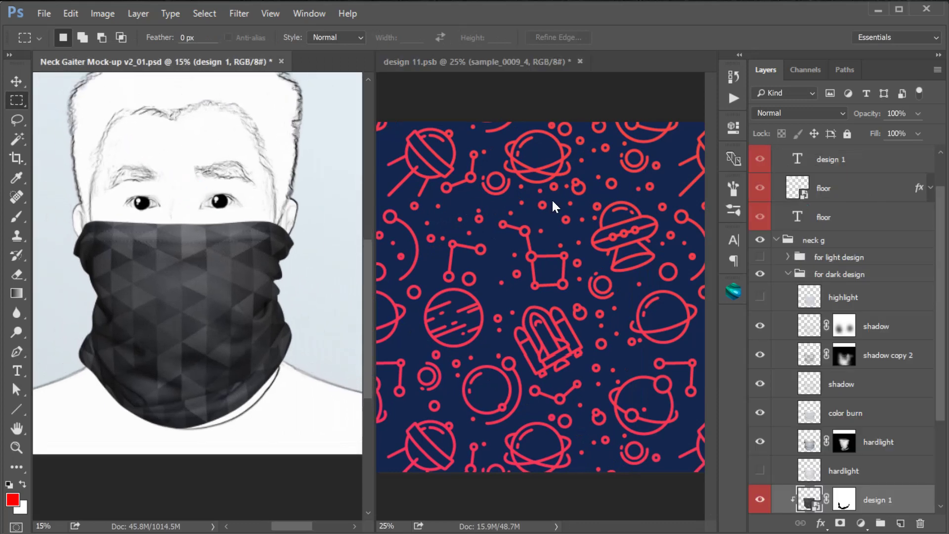
click(551, 198)
click(45, 13)
click(75, 168)
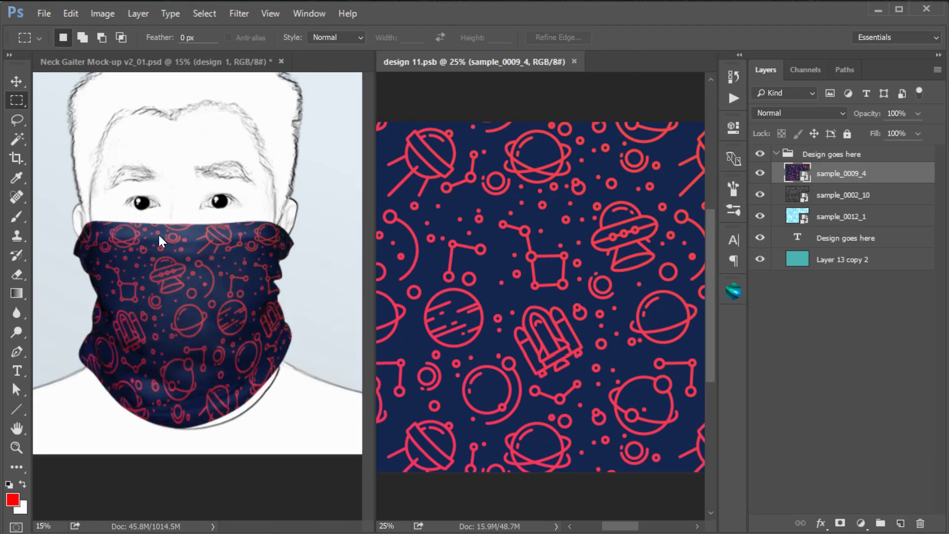
click(574, 61)
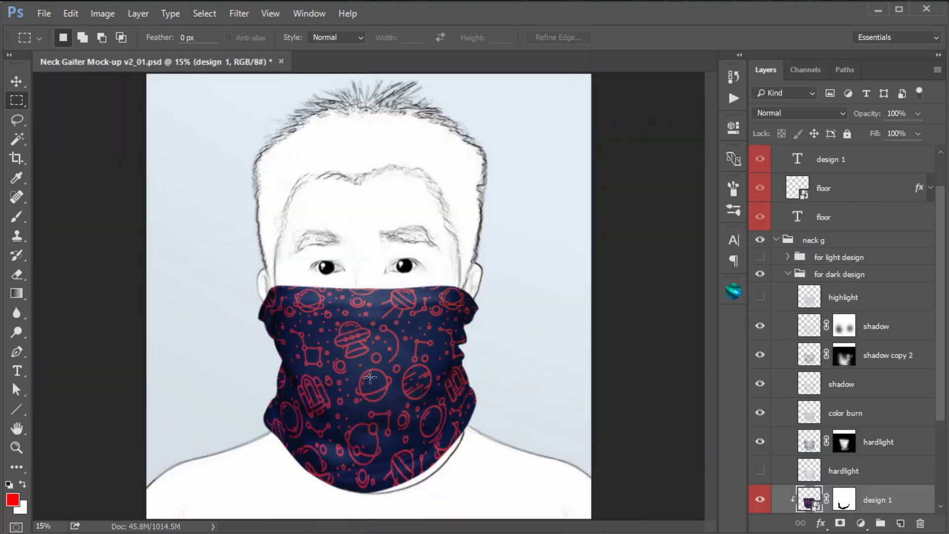
Step: Show the lower hardlight layer, set its opacity to 20% to judge the lighter shading, and hide it again
scroll(366, 378, up, 2)
drag(491, 313, 485, 299)
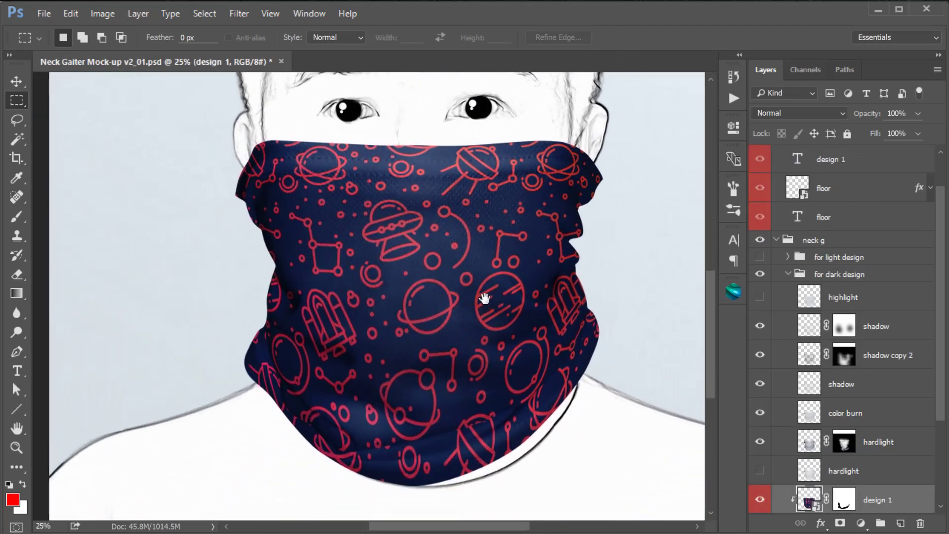
scroll(841, 356, down, 2)
click(811, 419)
click(760, 420)
key(ctrl+minus)
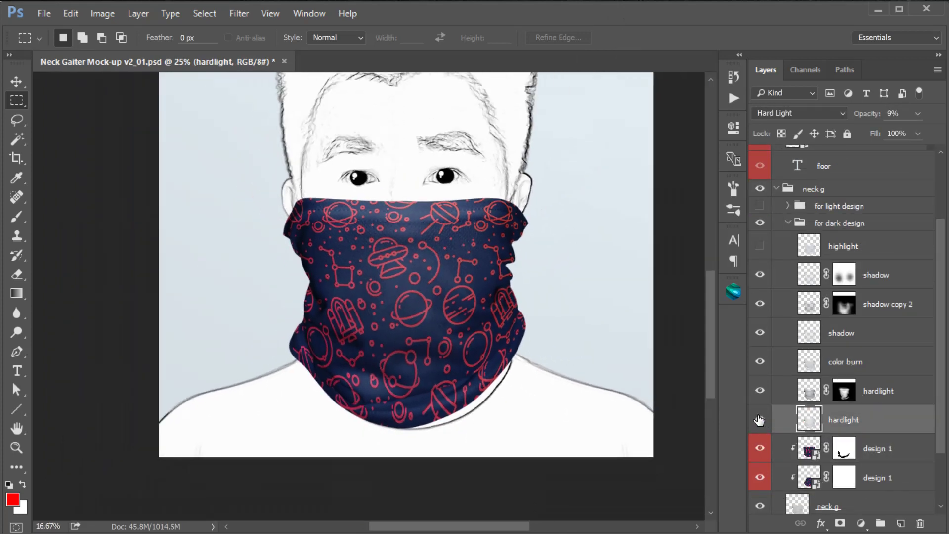
drag(515, 239, 509, 284)
click(918, 113)
drag(888, 129, 882, 130)
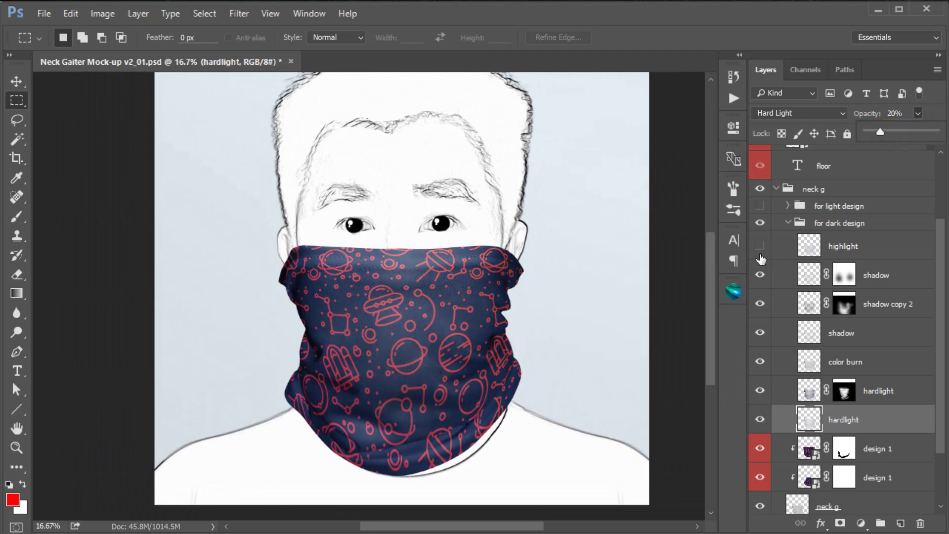
click(760, 419)
Step: Show the highlight layer in the for dark design group and adjust its opacity
click(760, 246)
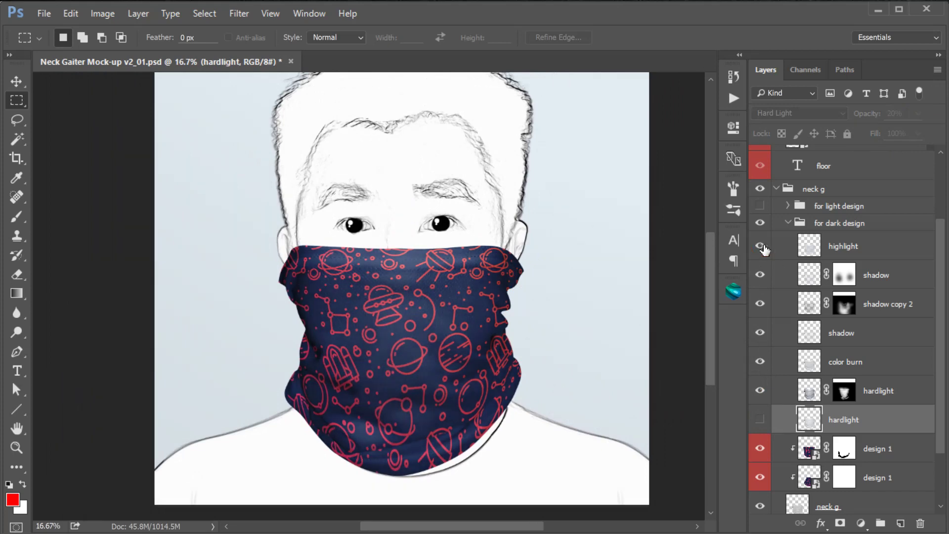
click(843, 255)
drag(880, 130, 876, 130)
Step: Compare the gaiter with and without the color burn, lower shadow and shadow copy 2 layers, leaving them shown
click(801, 361)
click(760, 362)
click(760, 362)
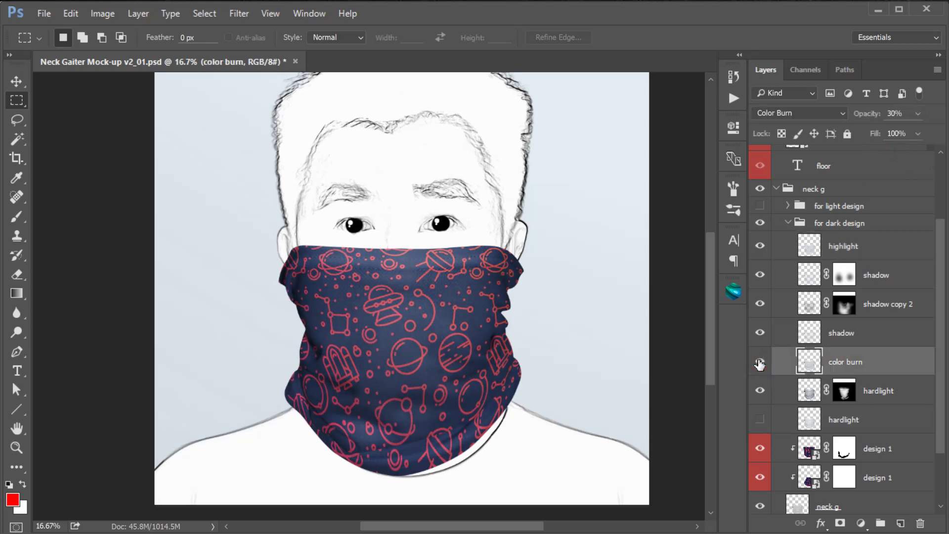
click(846, 337)
click(760, 332)
click(760, 332)
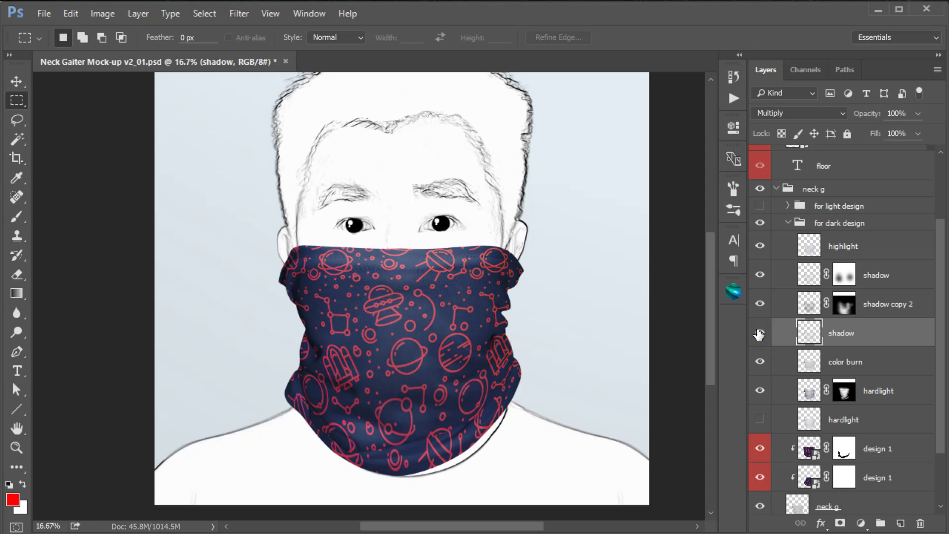
click(760, 303)
click(760, 304)
Step: Hide the character art line group and show the black dummy group behind the gaiter
scroll(511, 437, down, 2)
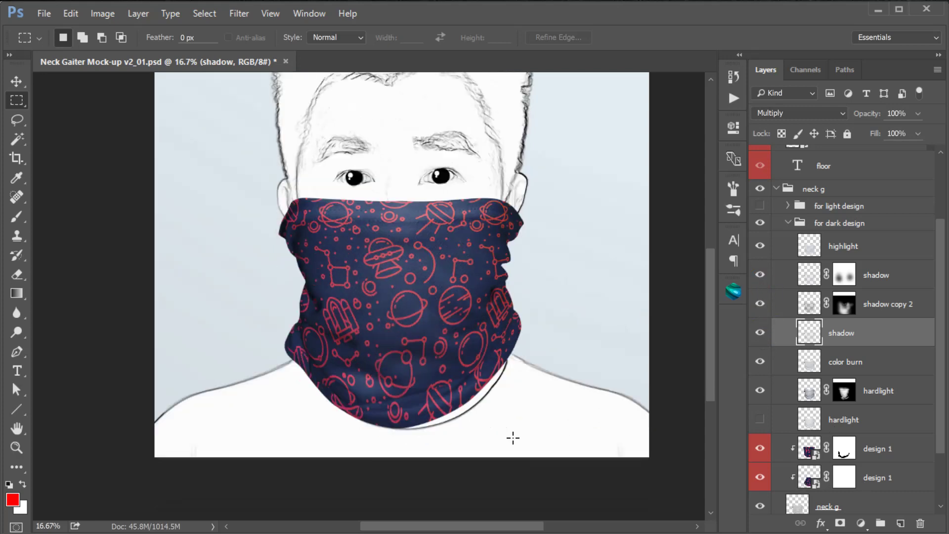
scroll(873, 467, down, 3)
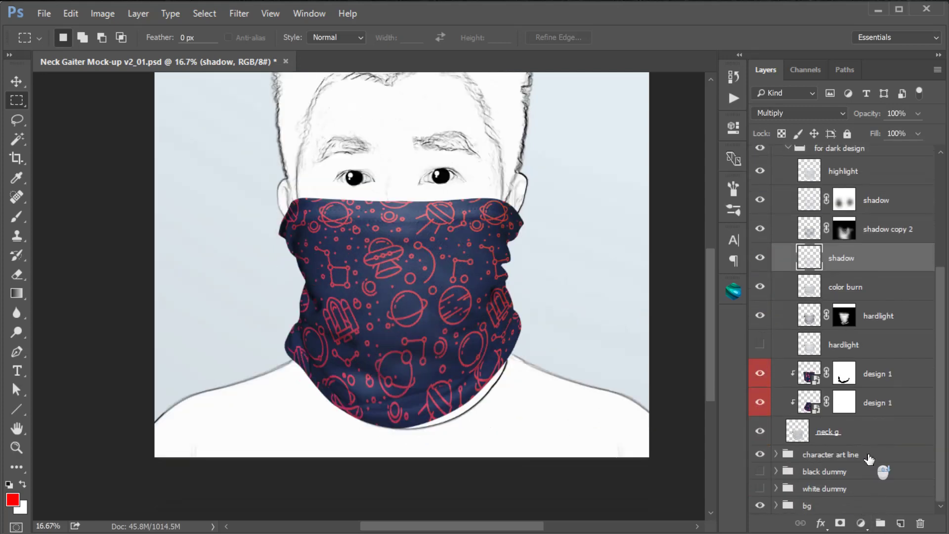
click(760, 454)
drag(547, 288, 546, 323)
click(760, 489)
click(760, 472)
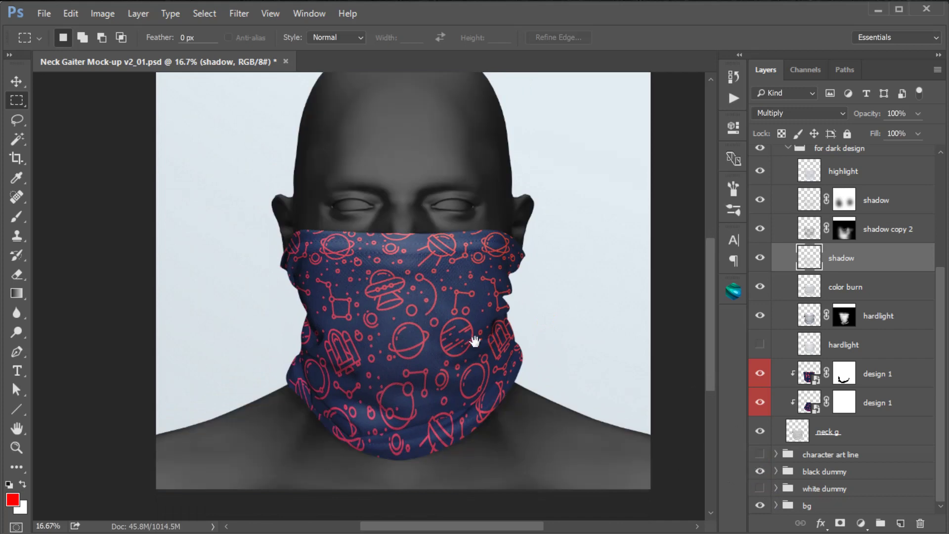
drag(485, 345, 485, 396)
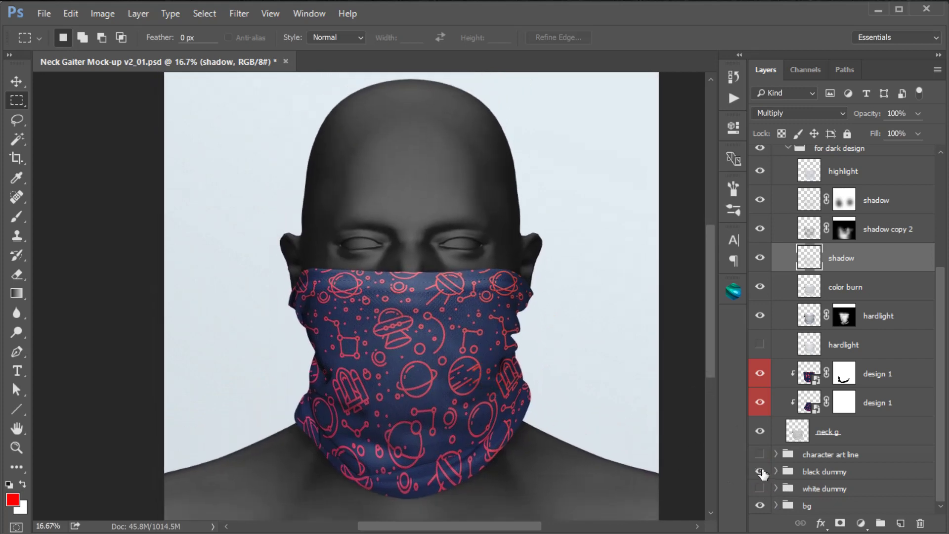
Step: Open the smart object of neck g's upper design 1 layer and place sample_0001_11 in it at full size
click(809, 378)
double_click(809, 377)
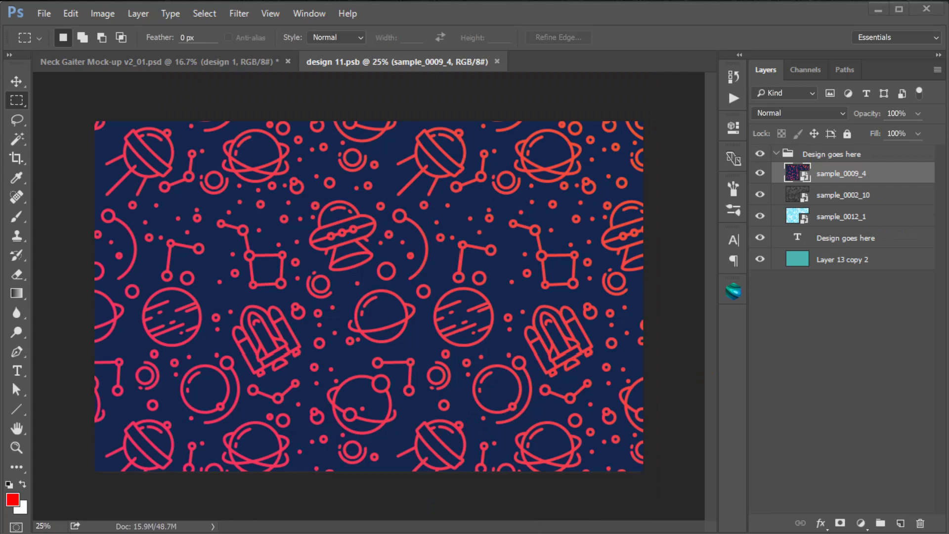
drag(536, 209, 491, 220)
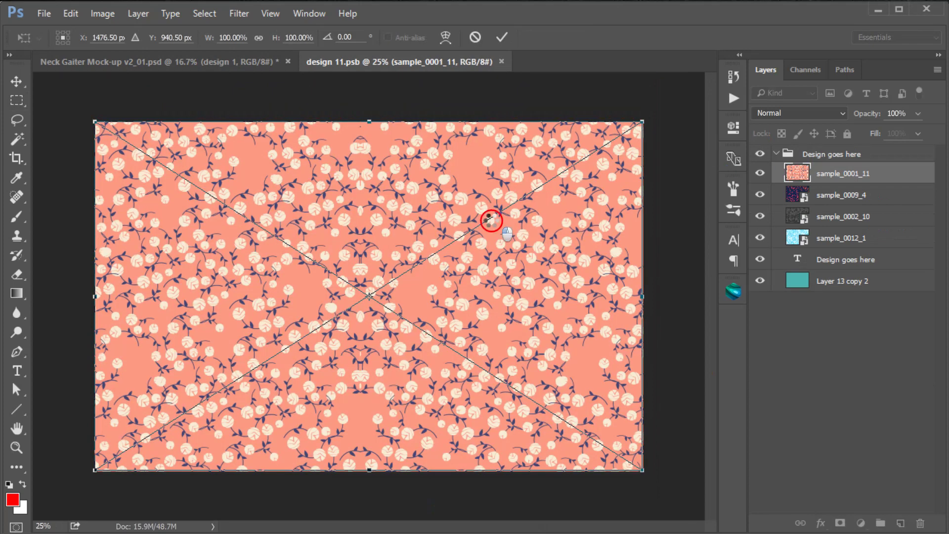
key(Return)
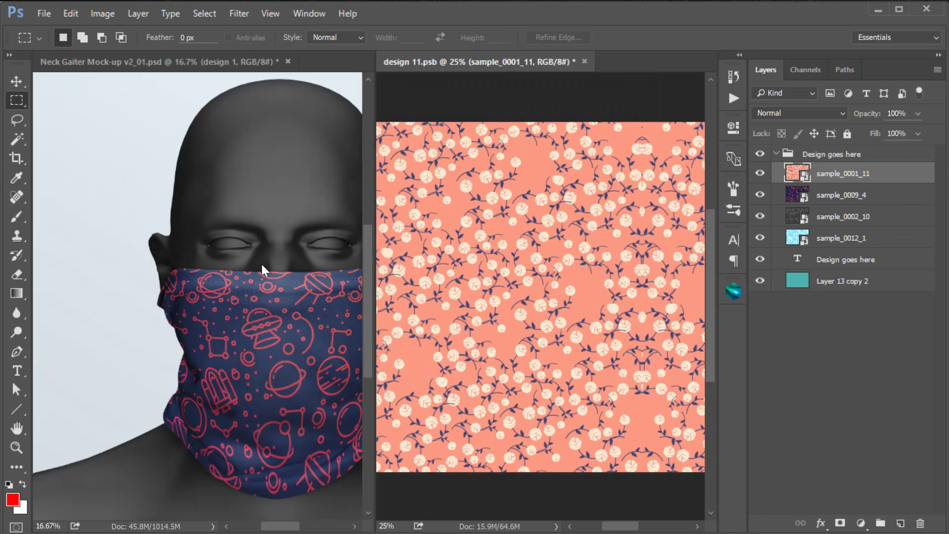
Step: With the mock-up shown alongside, save the pink floral pattern in design 11.psb to update the gaiter
click(296, 307)
drag(300, 314, 198, 312)
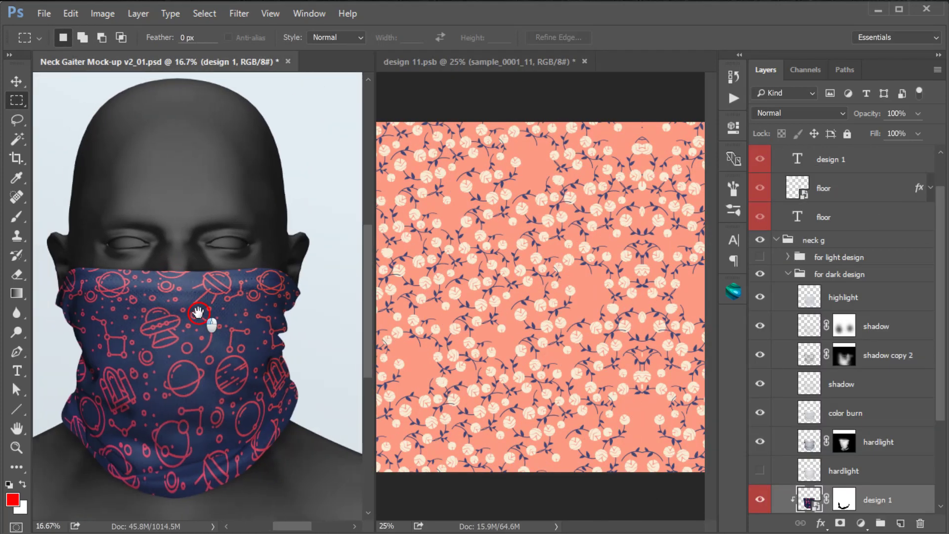
click(524, 281)
click(42, 14)
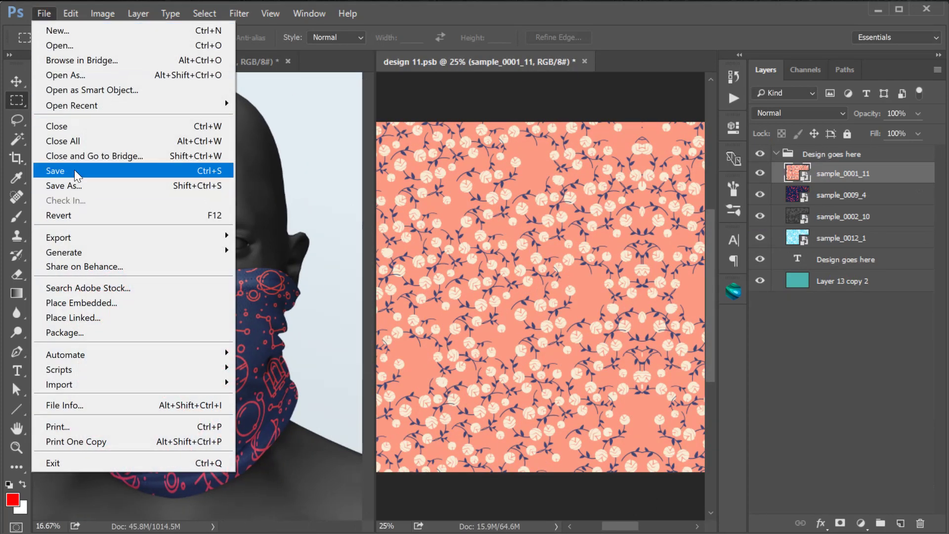
click(78, 175)
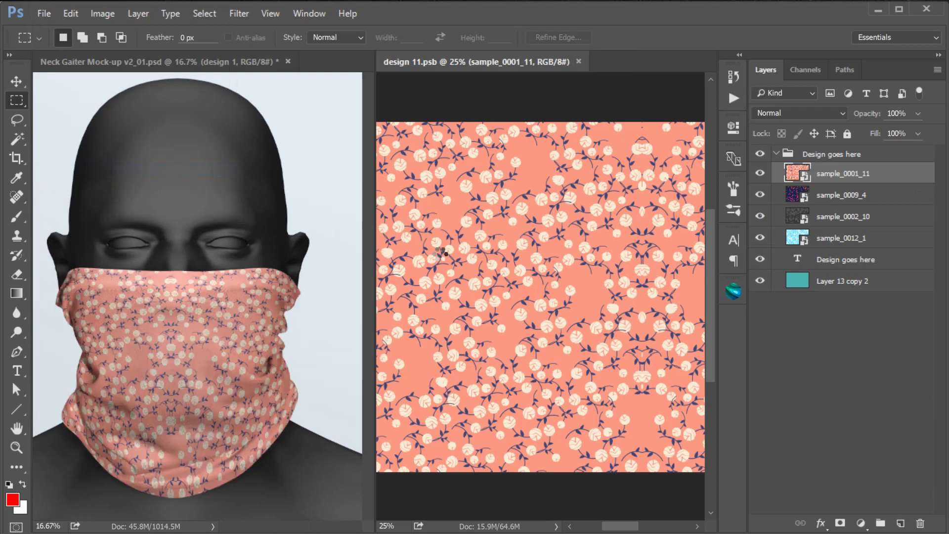
Step: Close design 11.psb and compare the gaiter's two shading groups, leaving for light design shown and for dark design hidden
click(578, 62)
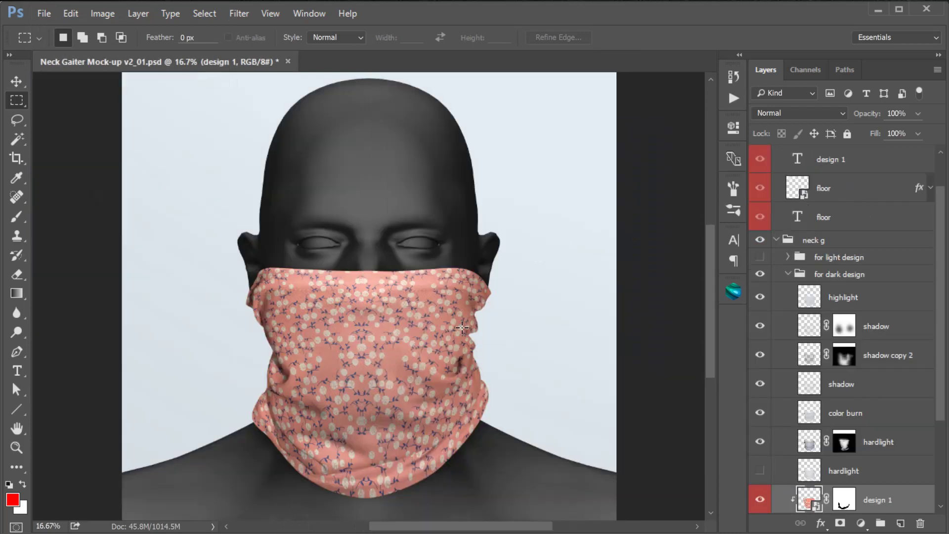
click(788, 274)
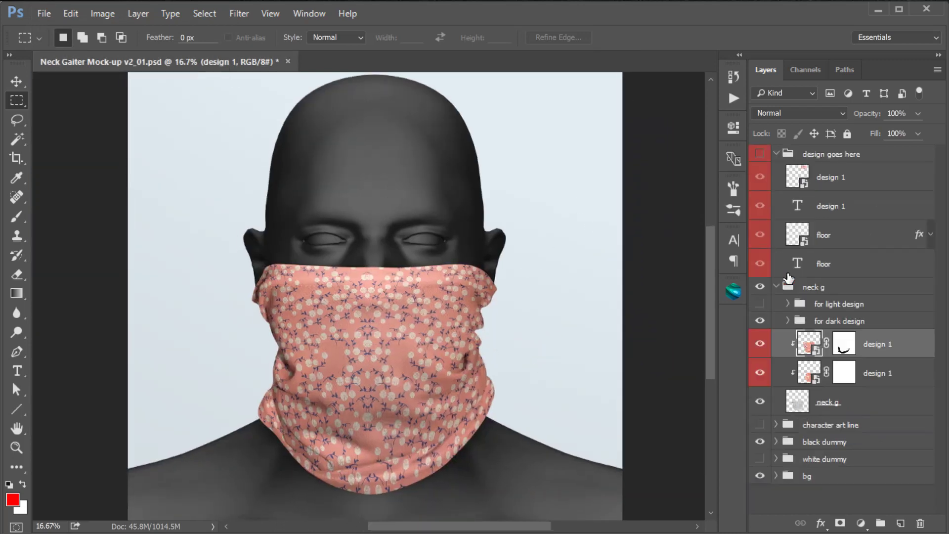
click(760, 320)
click(760, 304)
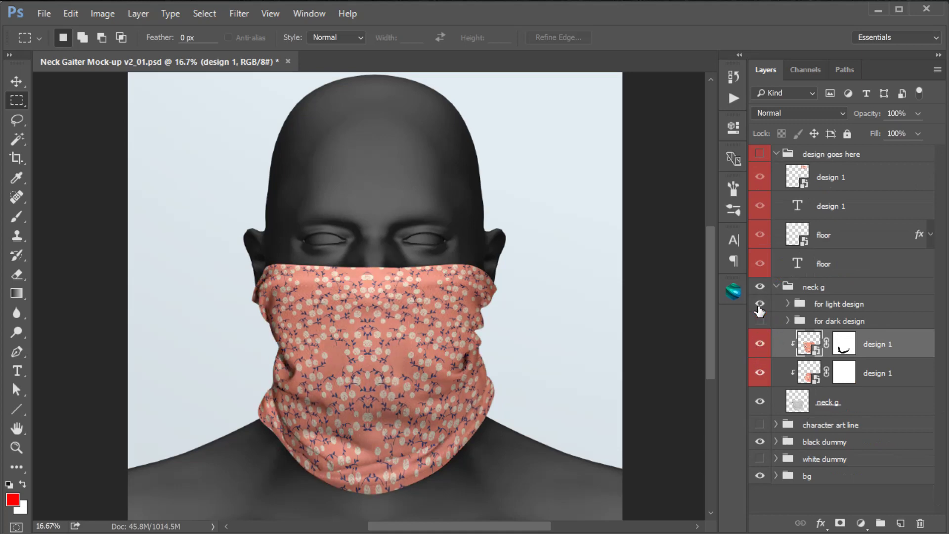
click(788, 304)
click(788, 303)
click(762, 304)
click(760, 321)
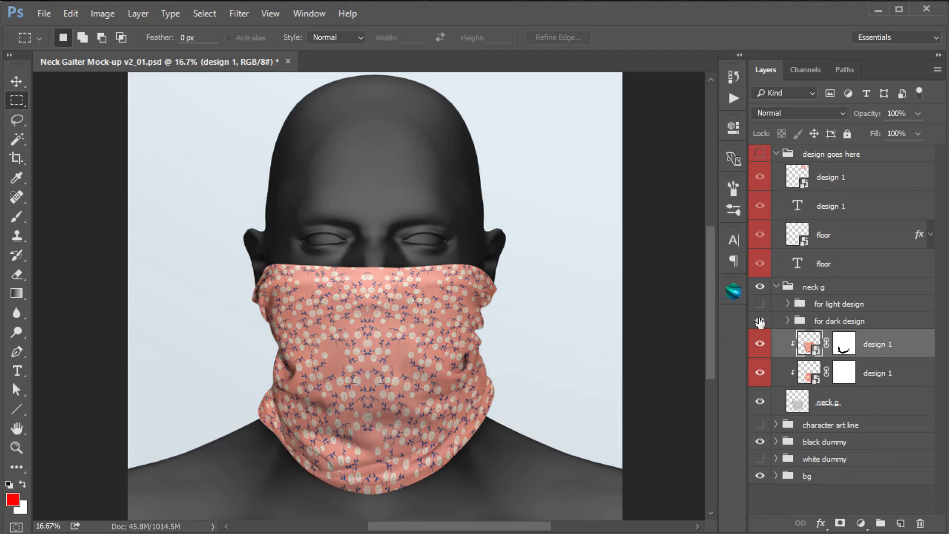
click(760, 320)
click(760, 304)
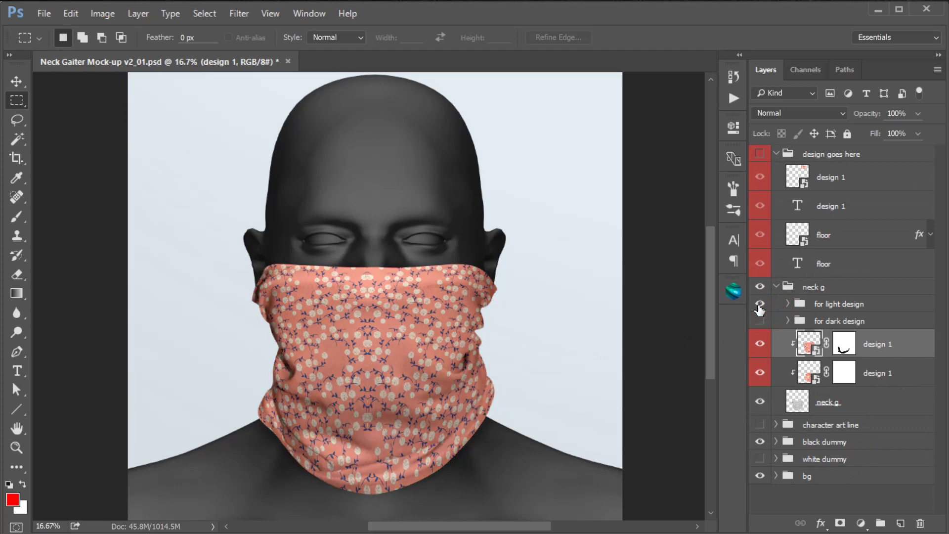
Step: In the for light design group, set the lower hardlight layer's opacity to 13% and hide that layer
click(788, 304)
scroll(857, 381, down, 2)
click(849, 450)
click(760, 449)
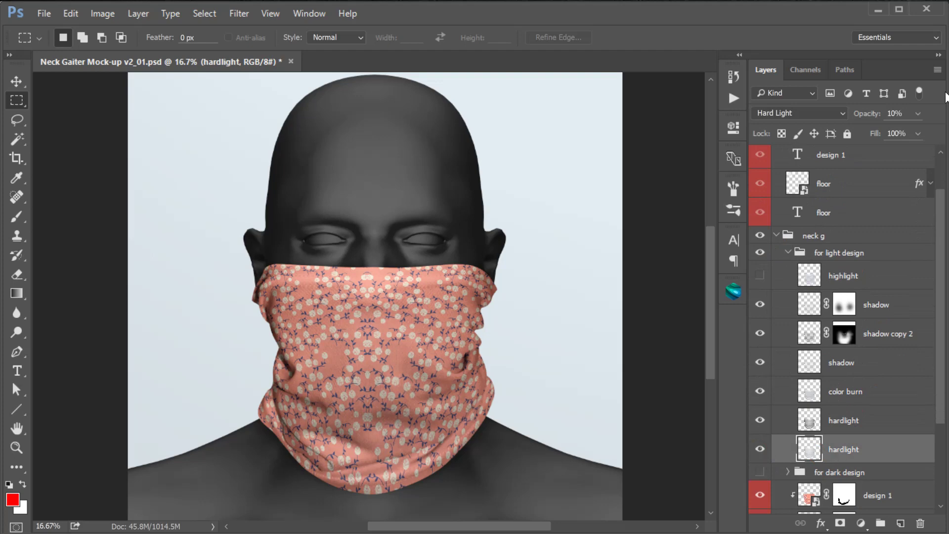
click(918, 113)
drag(875, 131, 891, 129)
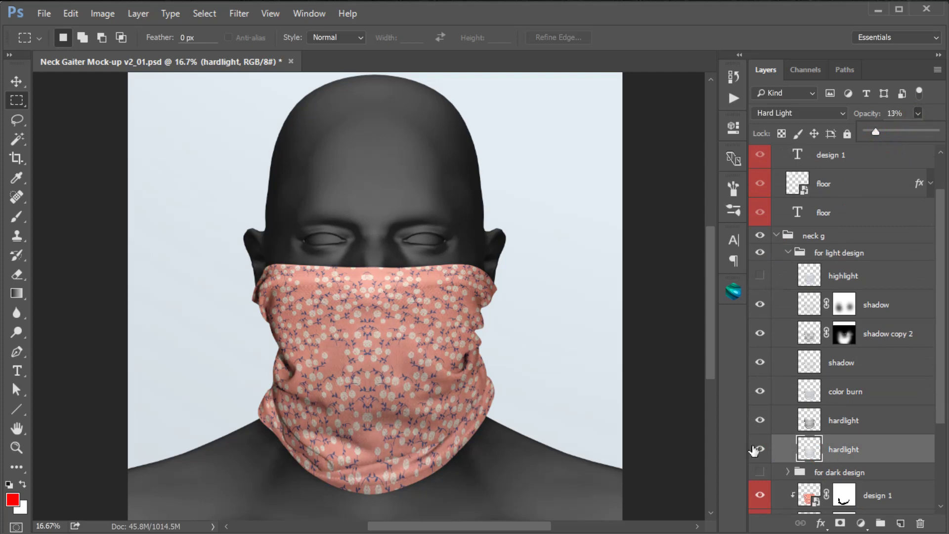
click(760, 449)
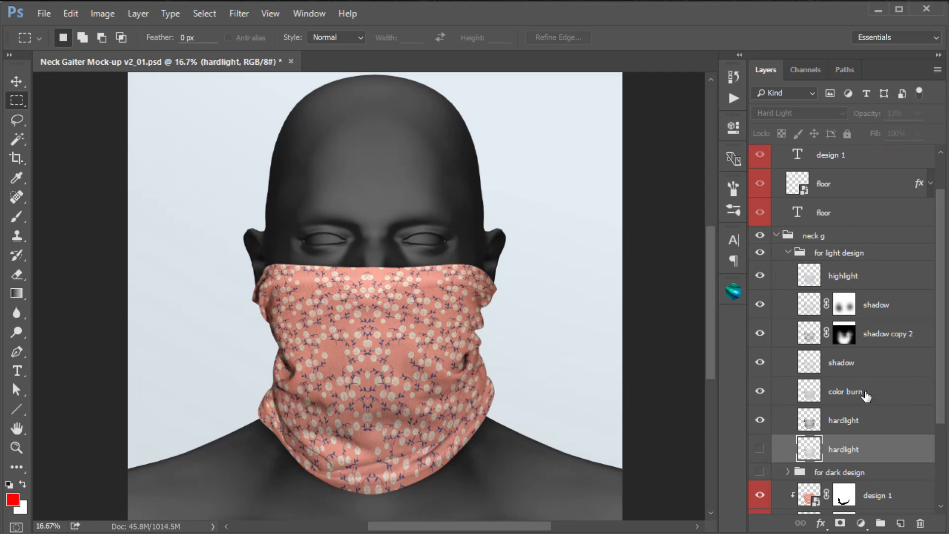
Step: Preview the gaiter on the white dummy and character art line groups, returning to the black dummy
scroll(840, 445, down, 4)
click(760, 489)
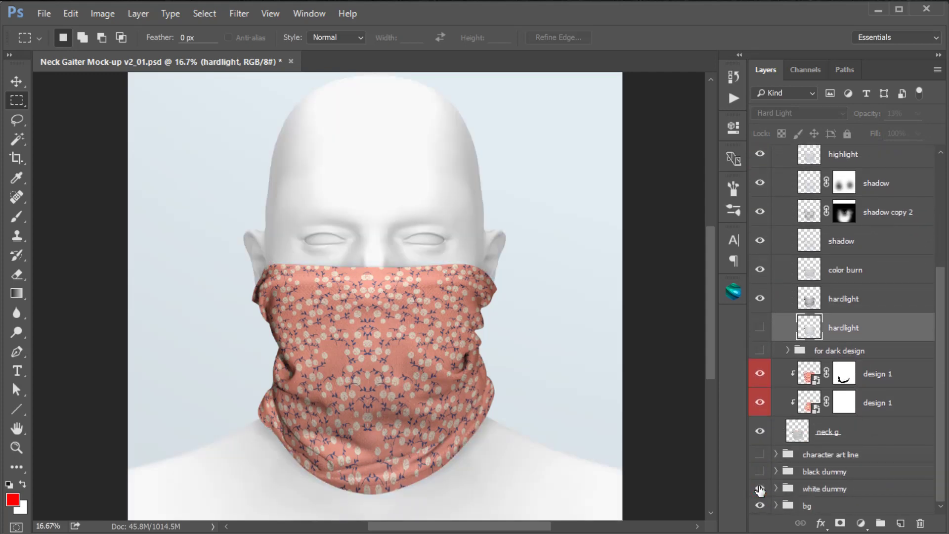
click(760, 488)
click(760, 455)
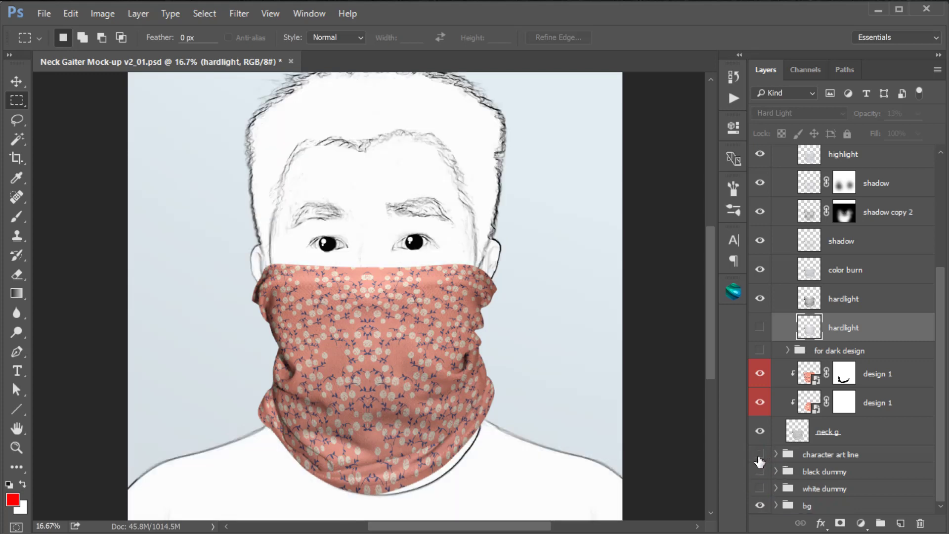
click(760, 454)
click(760, 472)
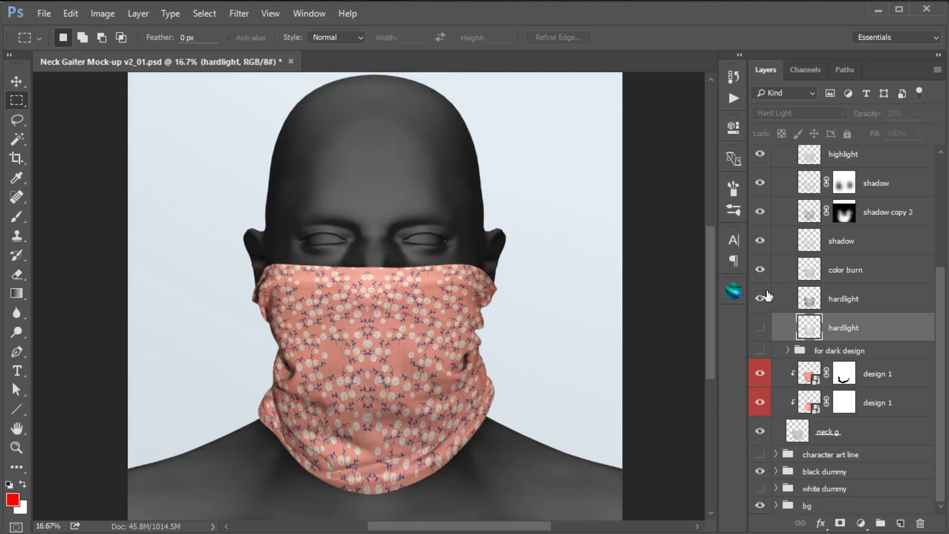
Step: Compare the gaiter with and without the upper hardlight layer of for light design, and set its opacity to 29%
scroll(831, 320, up, 2)
click(760, 333)
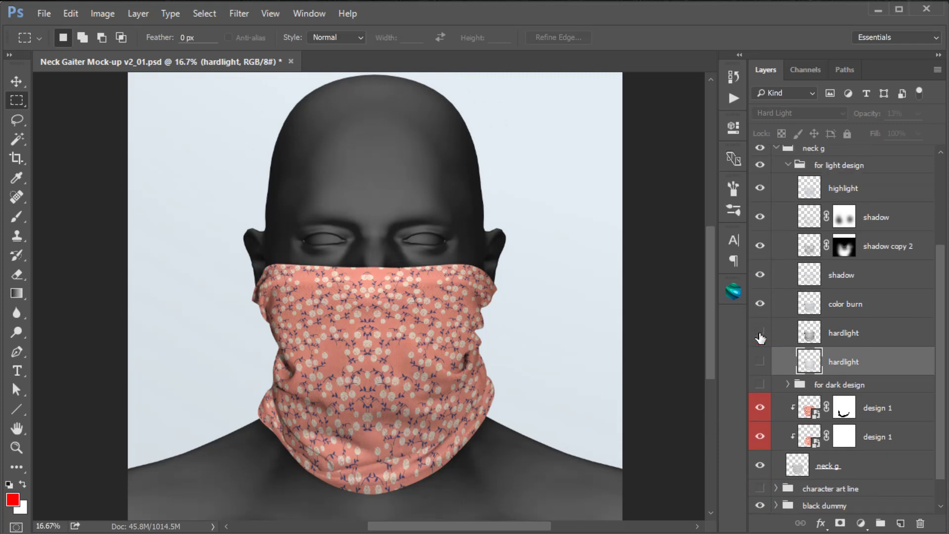
click(760, 333)
click(813, 333)
click(918, 113)
drag(883, 131, 904, 131)
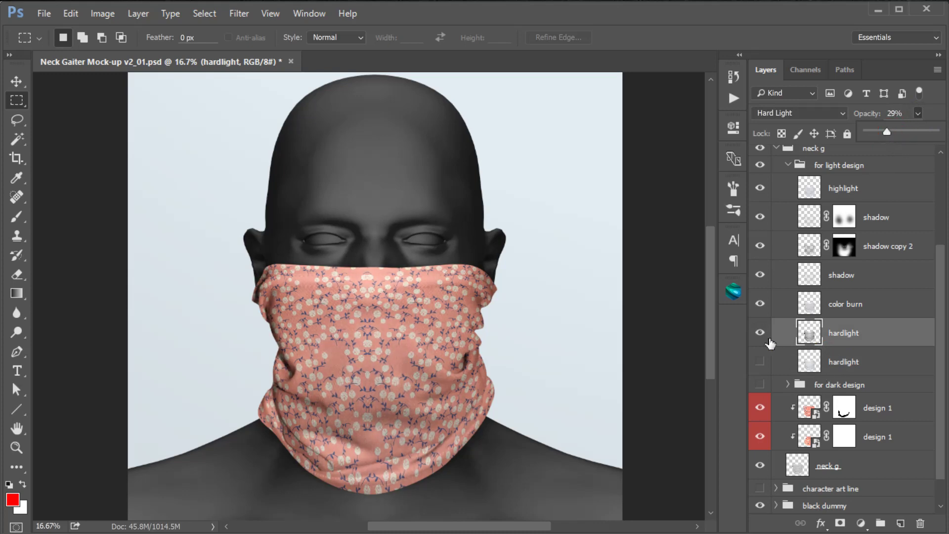
Step: Check the effect of the color burn layer in for light design and raise its opacity to about 96%
scroll(878, 322, up, 1)
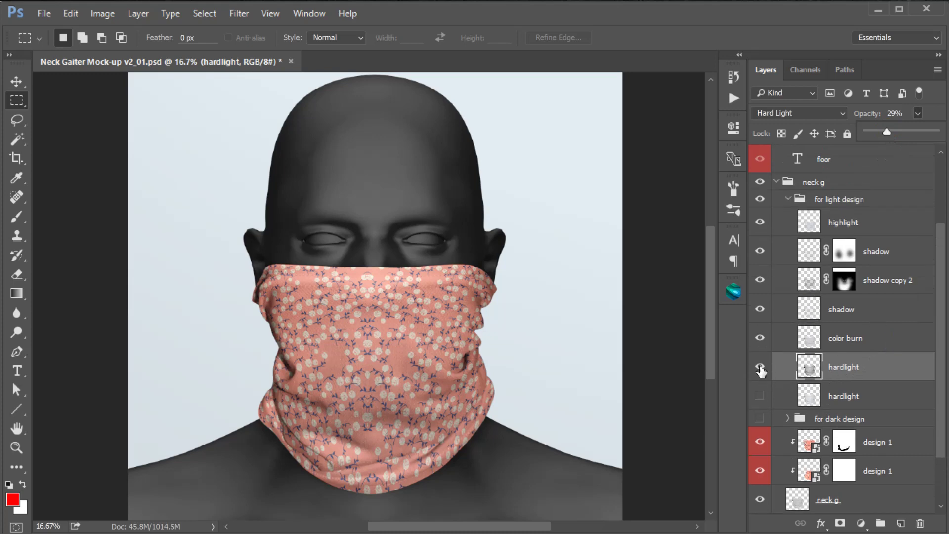
click(759, 340)
click(818, 340)
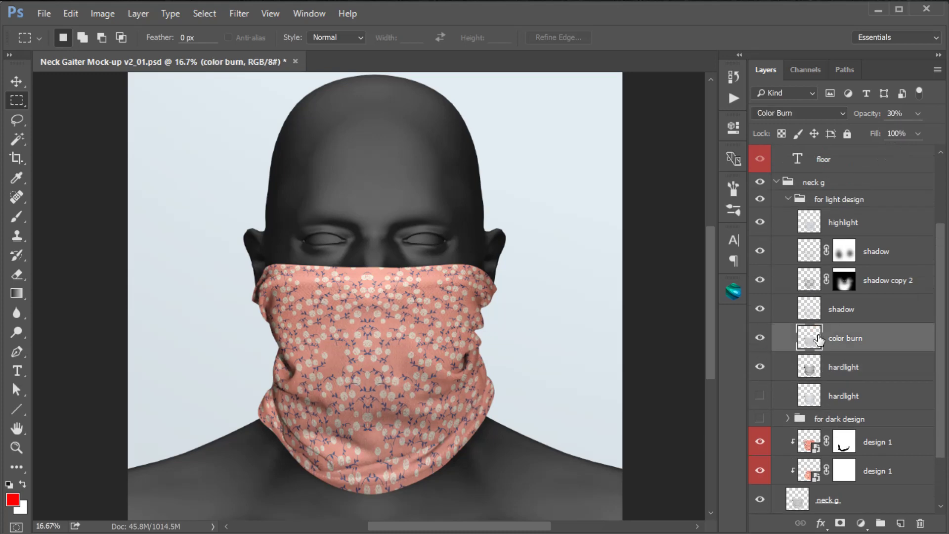
click(919, 114)
drag(890, 131, 944, 137)
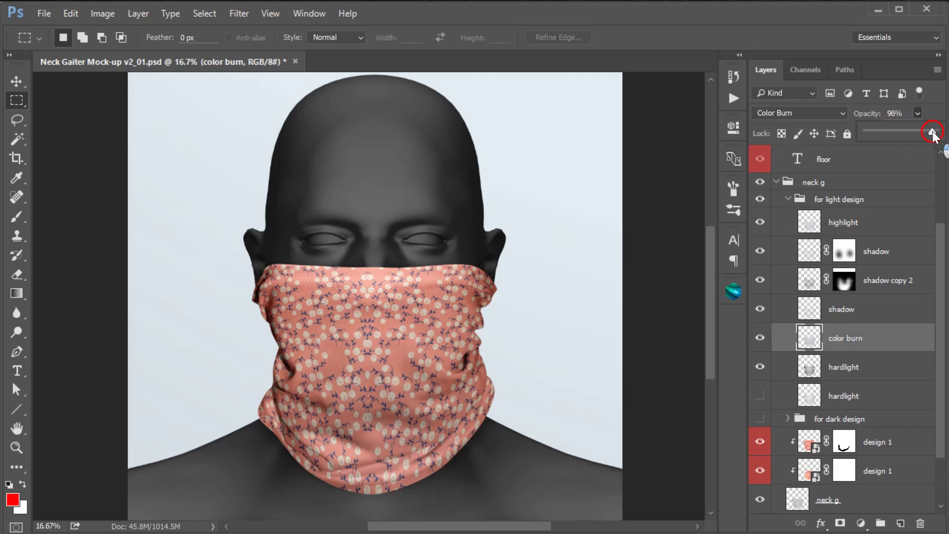
Step: Compare the gaiter with and without the lower shadow layer, and hide the highlight layer of for light design
click(841, 310)
click(761, 309)
click(761, 310)
click(760, 222)
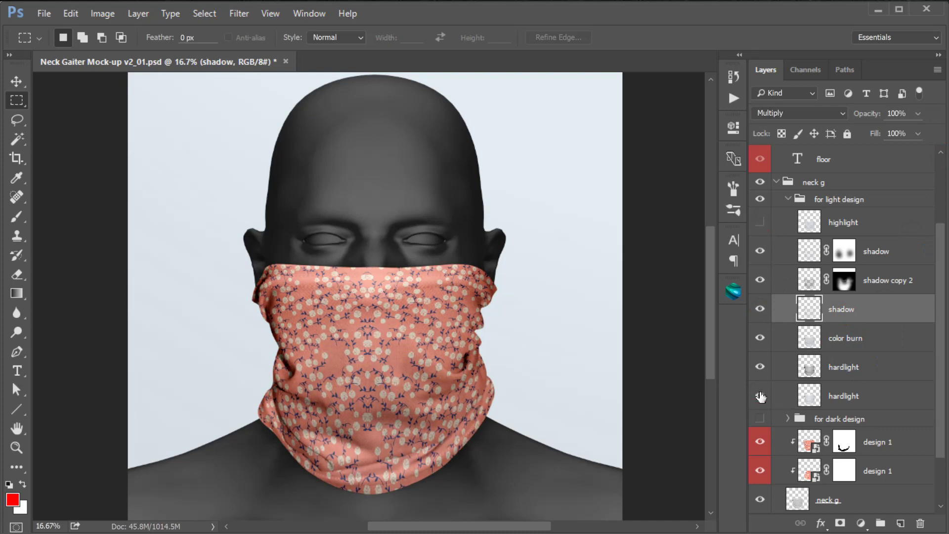
Step: With the upper hardlight layer hidden, show the lower hardlight layer and set its opacity to 33%
click(841, 396)
click(918, 114)
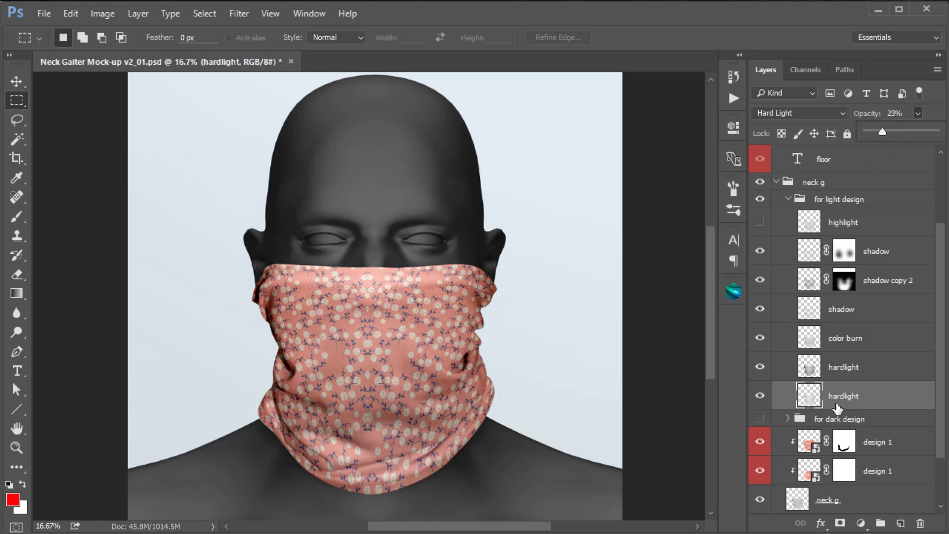
click(766, 368)
click(760, 396)
click(761, 396)
click(918, 113)
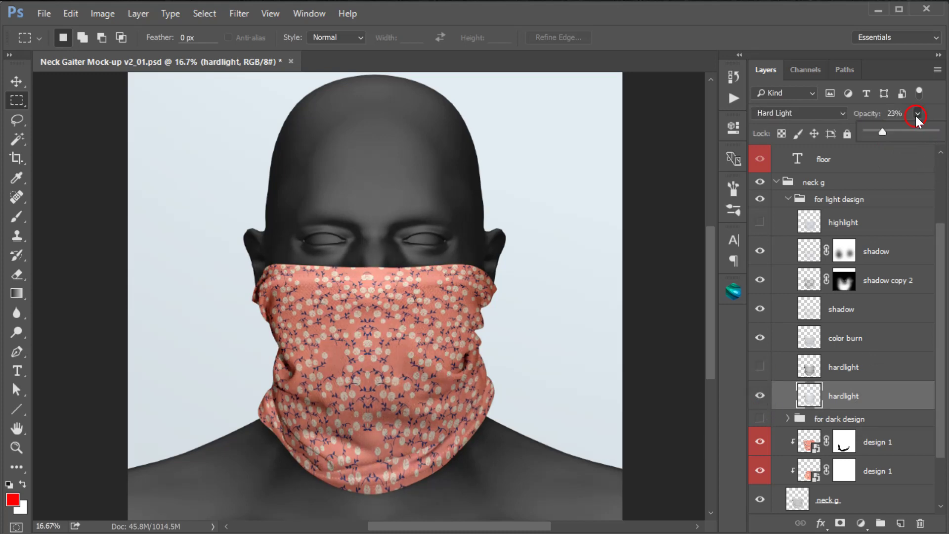
mouse_move(885, 131)
mouse_down()
mouse_move(902, 133)
mouse_move(889, 131)
mouse_up()
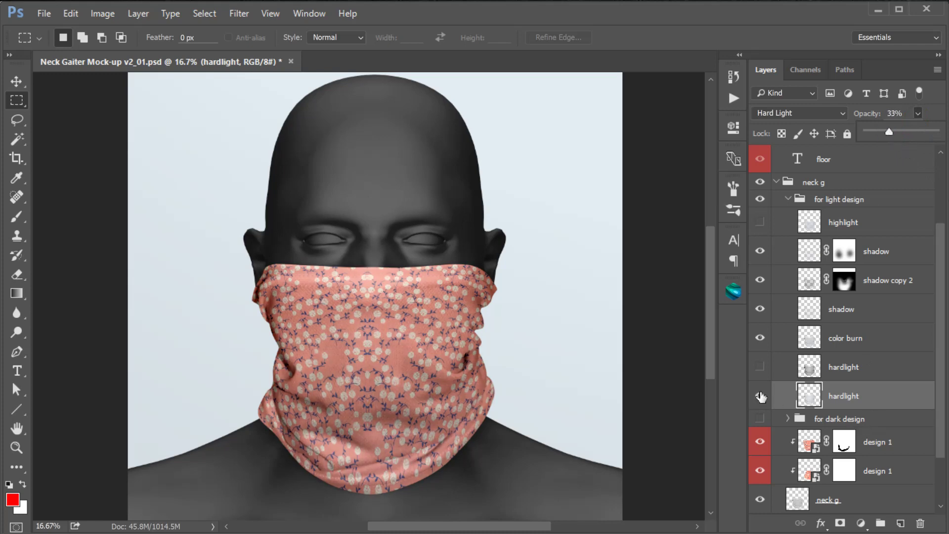
Step: Show only the upper of the two hardlight layers, check the lower shadow layer, and collapse the for light design group
click(761, 396)
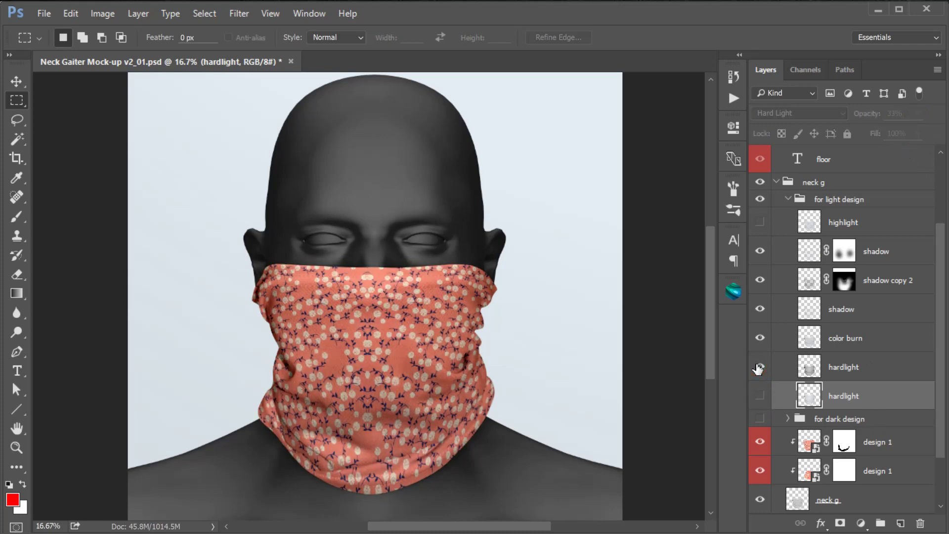
click(761, 310)
click(760, 309)
click(793, 200)
click(788, 200)
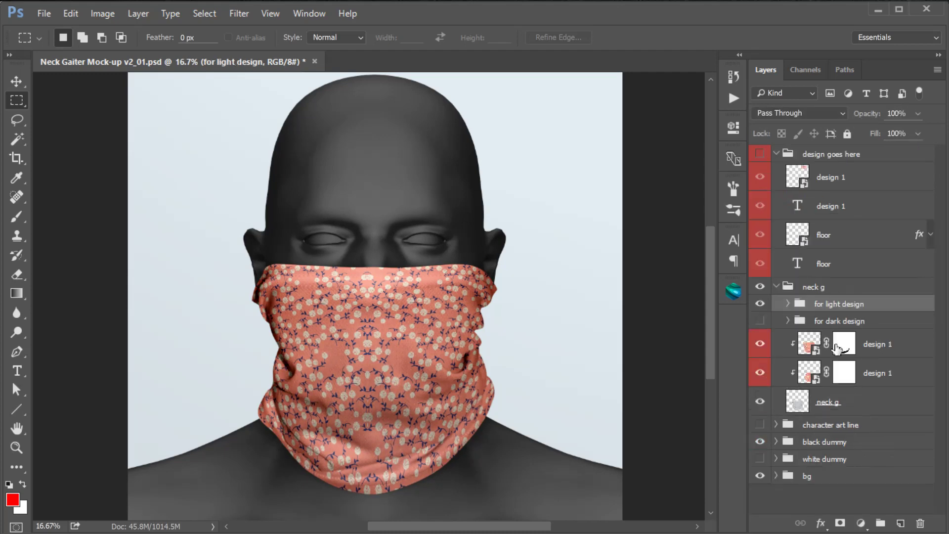
Step: Open the smart object of neck g's upper design 1 layer and place sample_0000_12 in it at full size
click(812, 349)
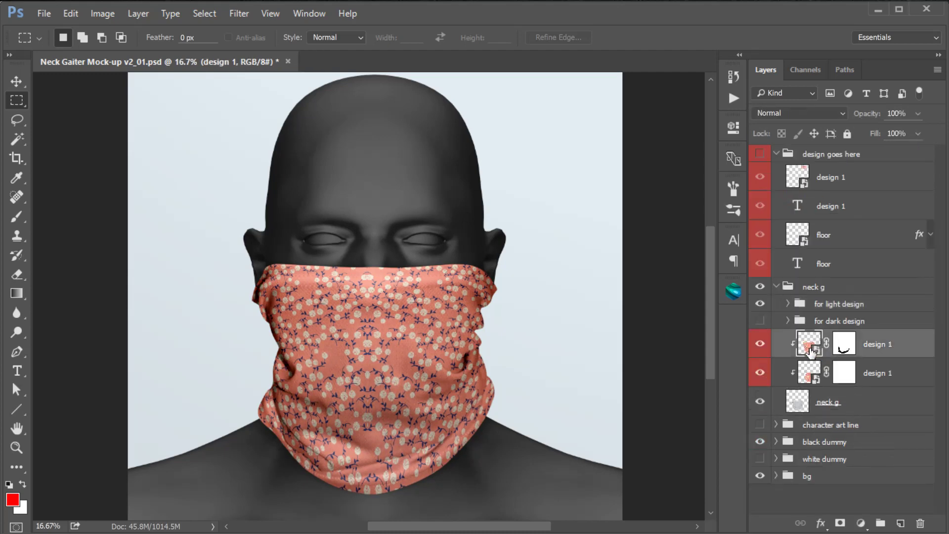
double_click(810, 347)
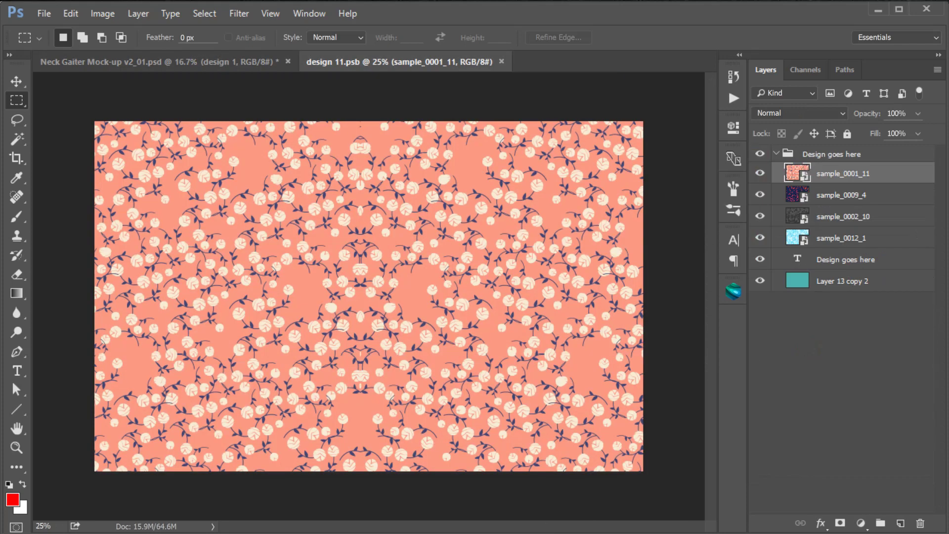
drag(909, 256, 594, 247)
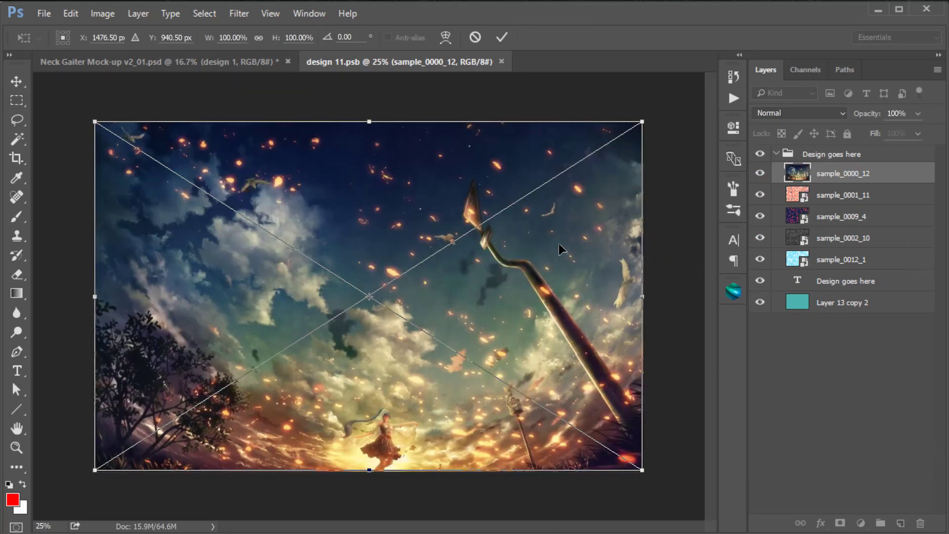
key(Return)
Step: Arrange design 11.psb beside the centered mock-up and save the night sky artwork to update the gaiter
drag(396, 62, 557, 269)
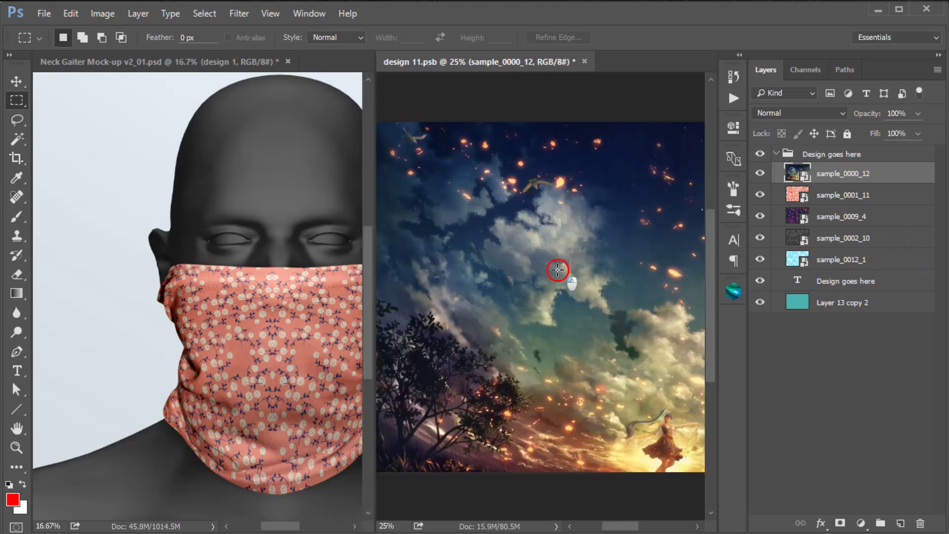
click(263, 269)
drag(297, 274, 208, 276)
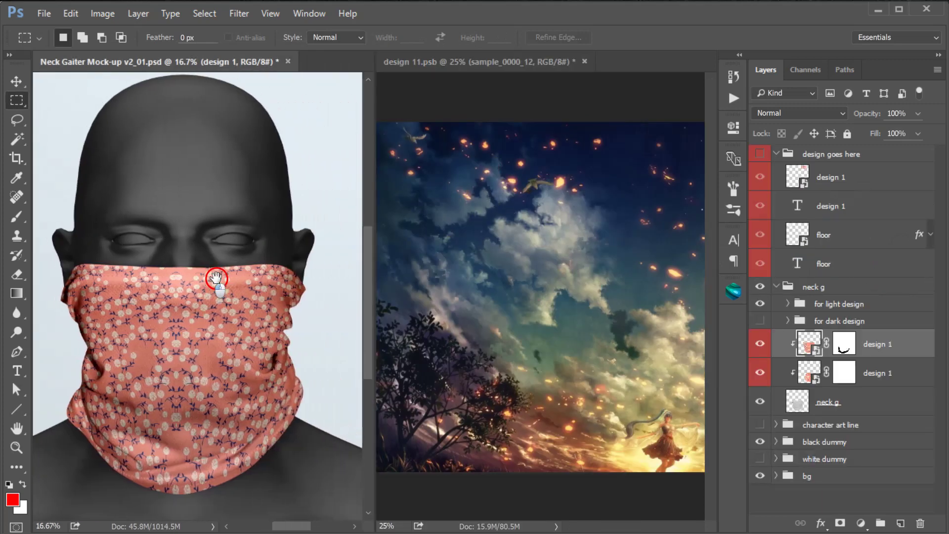
click(540, 280)
click(25, 19)
click(40, 14)
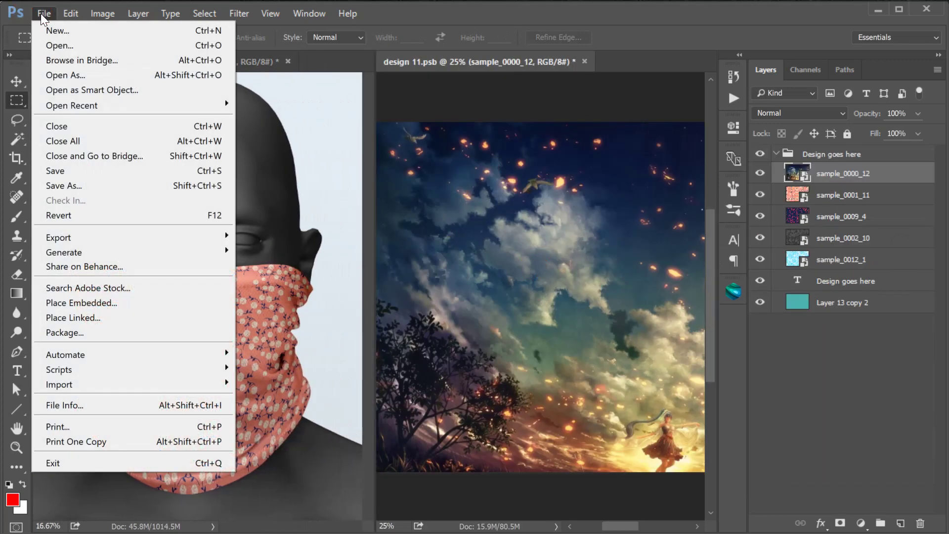
click(72, 181)
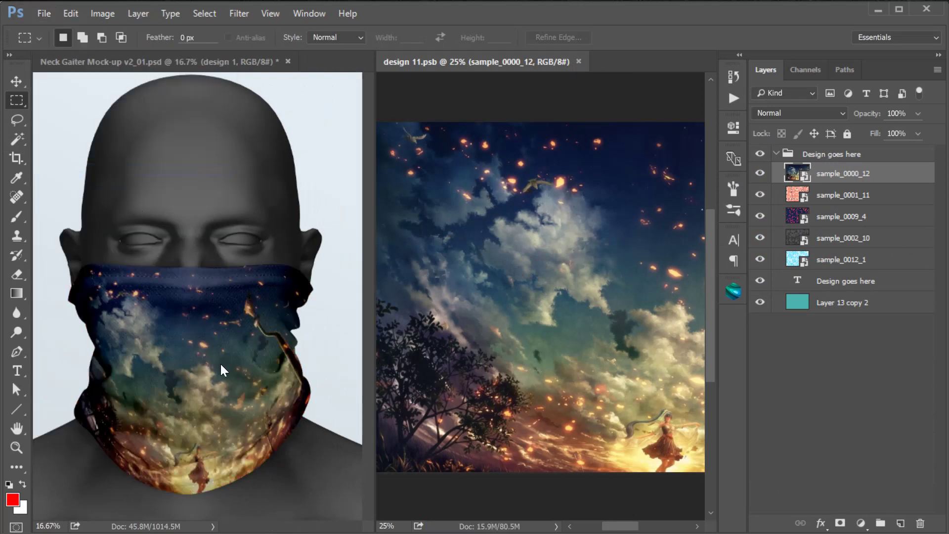
Step: Close design 11.psb and switch the gaiter's shading from the for light design group to for dark design
click(579, 61)
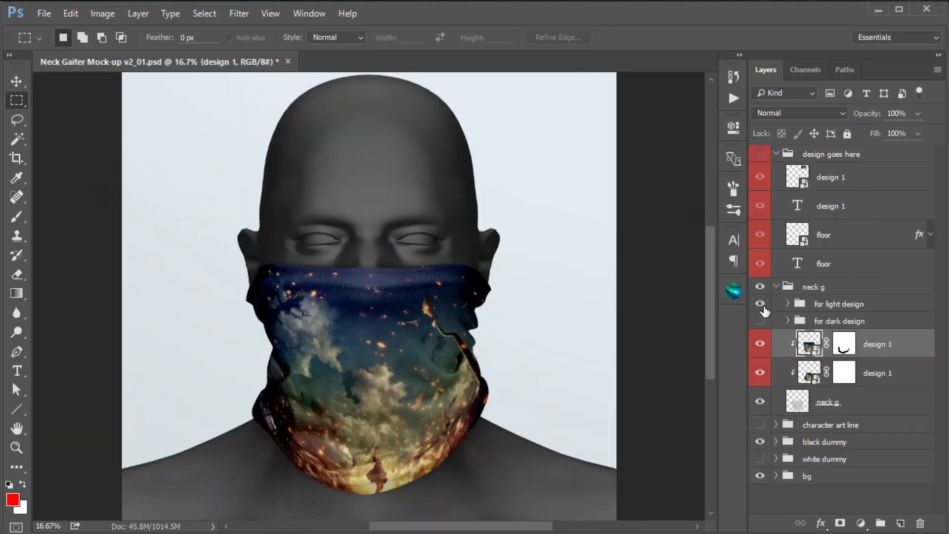
click(760, 303)
click(759, 322)
click(841, 323)
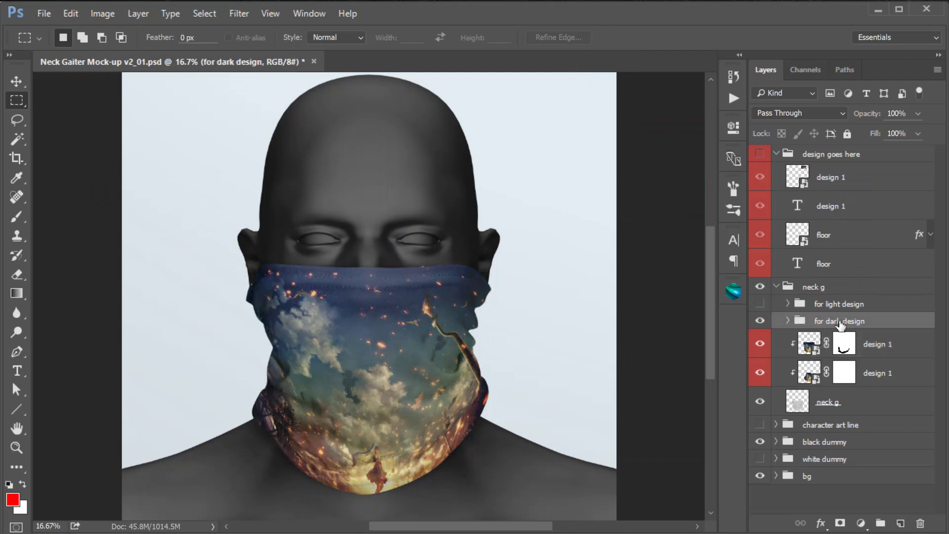
Step: Expand for dark design, compare the gaiter with and without the lower hardlight layer, and hide both hardlight layers
click(787, 320)
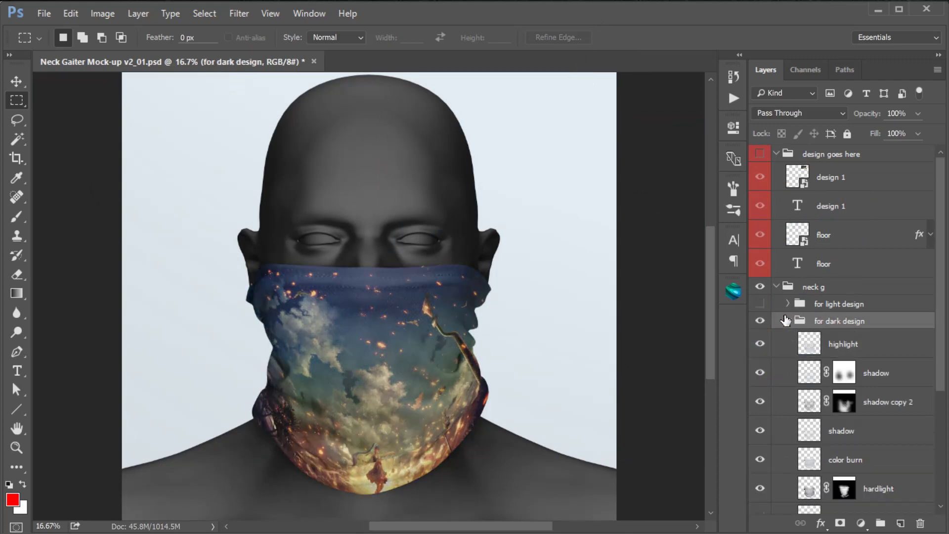
scroll(812, 377, down, 5)
click(806, 384)
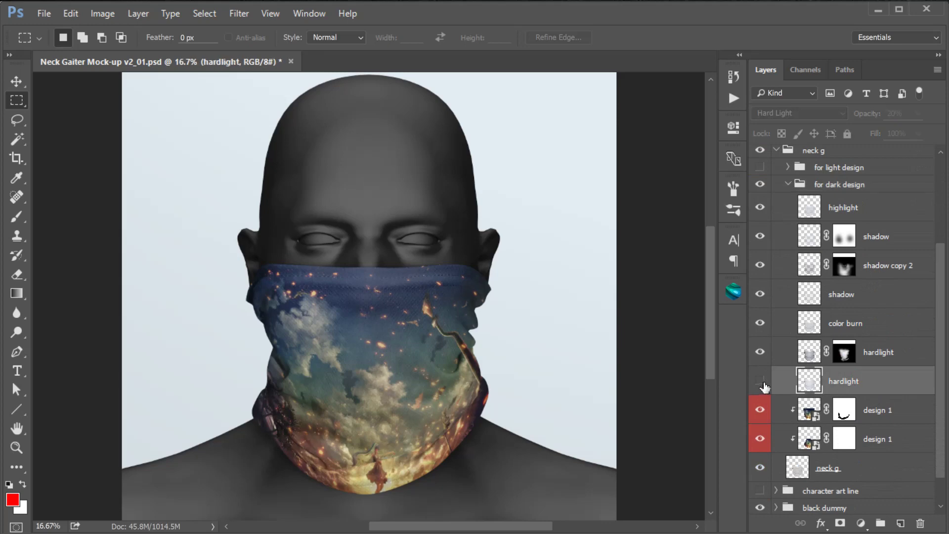
click(761, 382)
click(761, 381)
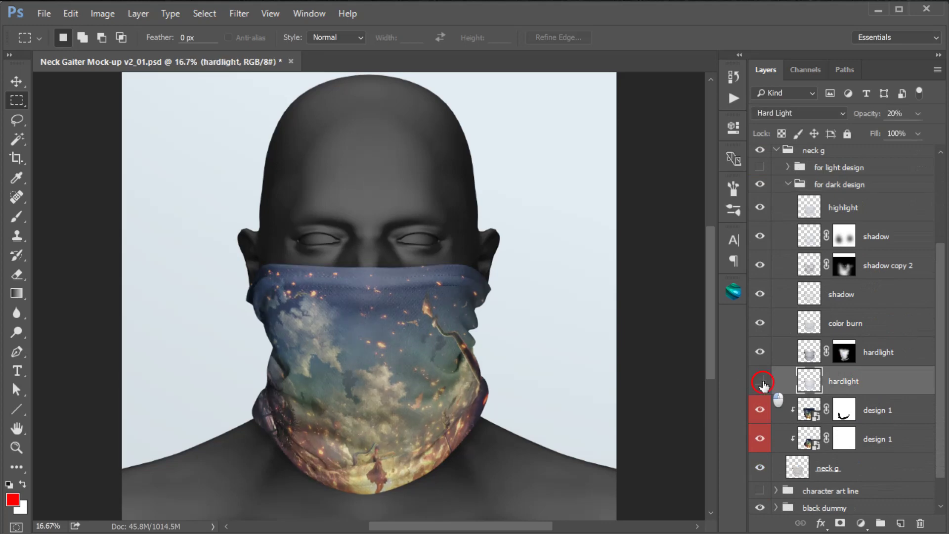
click(761, 353)
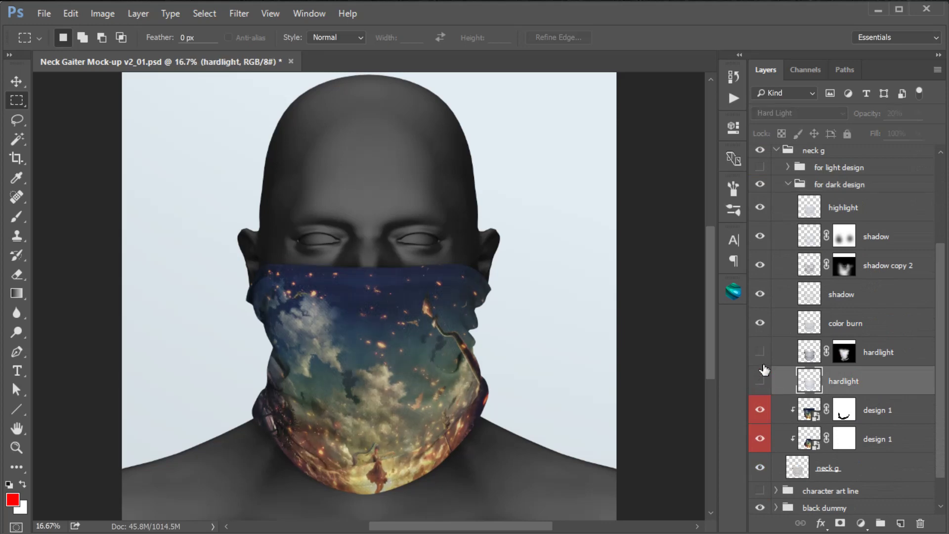
Step: Show the upper masked hardlight layer in for dark design and set its opacity to 55%
click(810, 352)
click(917, 113)
drag(884, 132, 906, 129)
scroll(874, 409, down, 1)
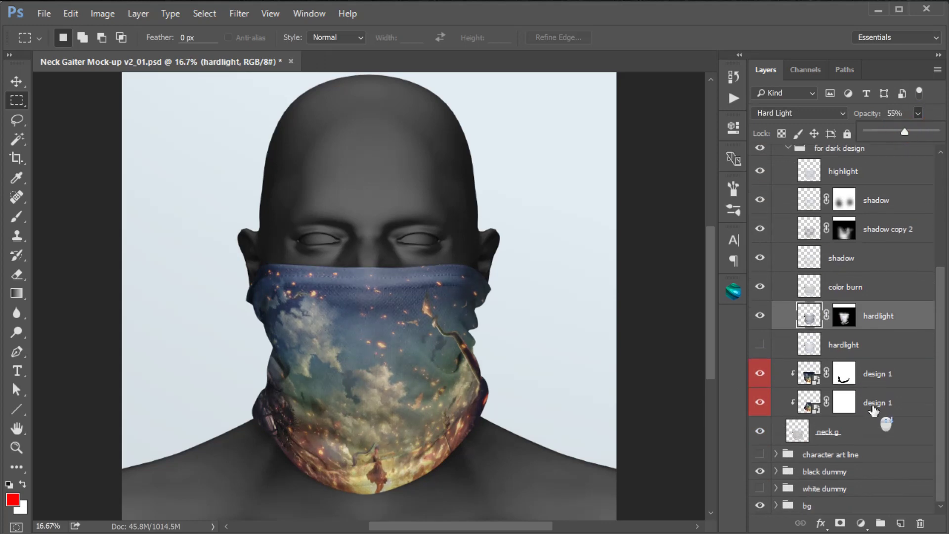
Step: Hide the black dummy group and show the white dummy wearing the gaiter instead
click(760, 471)
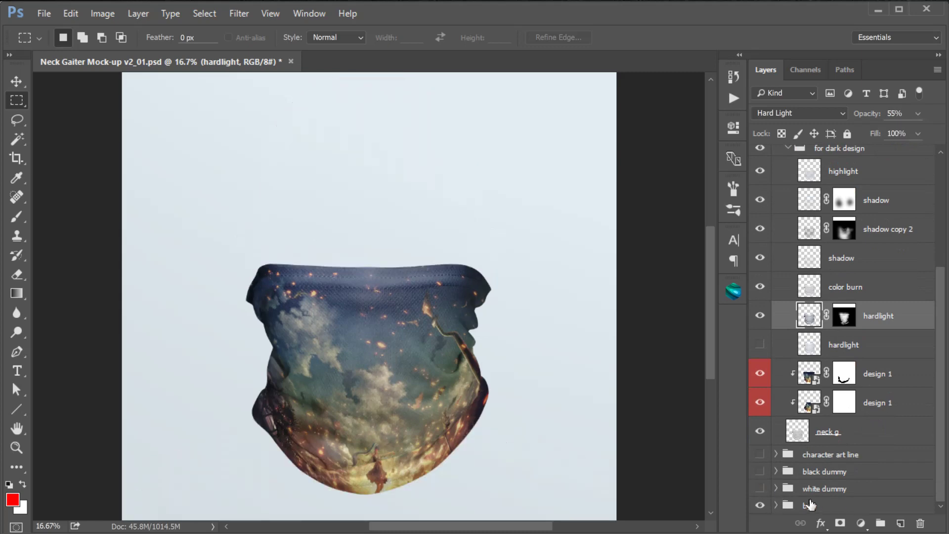
click(760, 488)
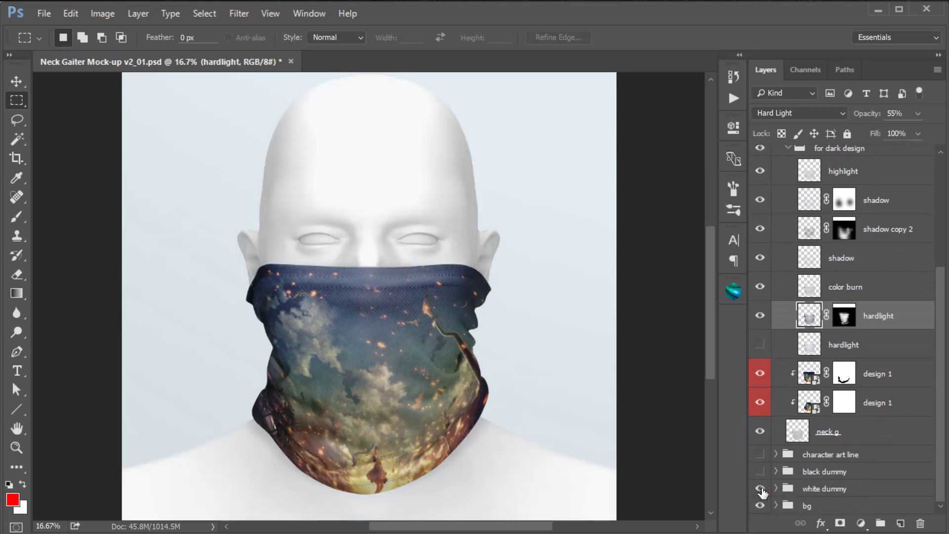
key(ctrl+minus)
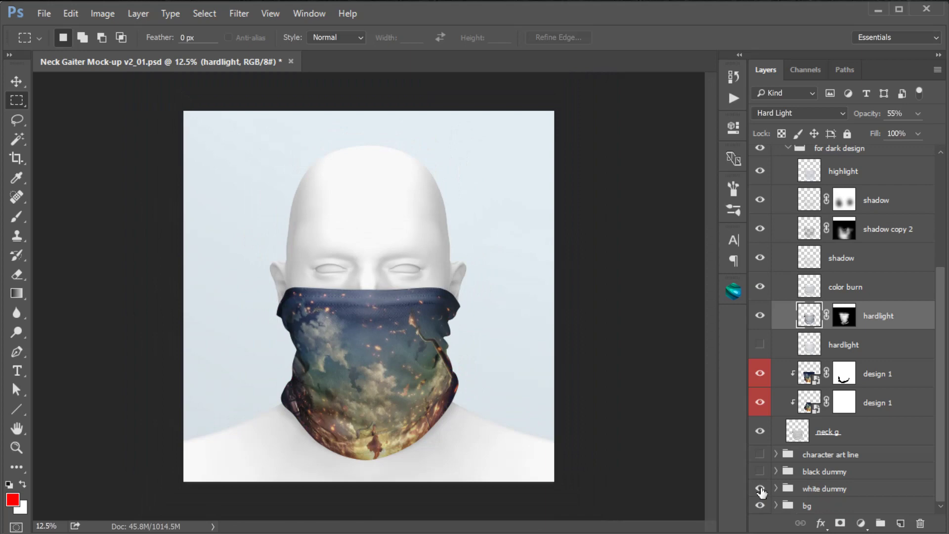
Step: Open the smart object of the bg group's floor layer and add a Hue/Saturation adjustment above its base layer
click(776, 505)
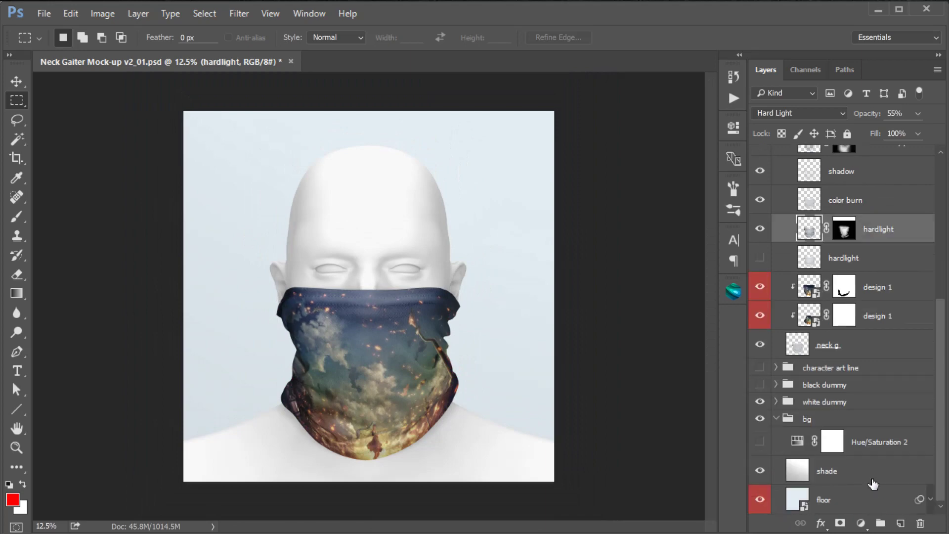
double_click(797, 500)
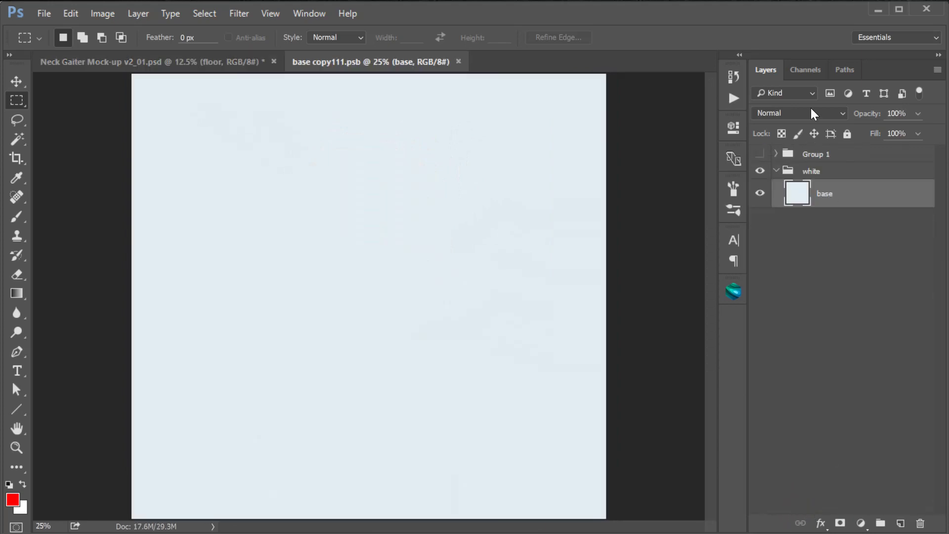
click(862, 523)
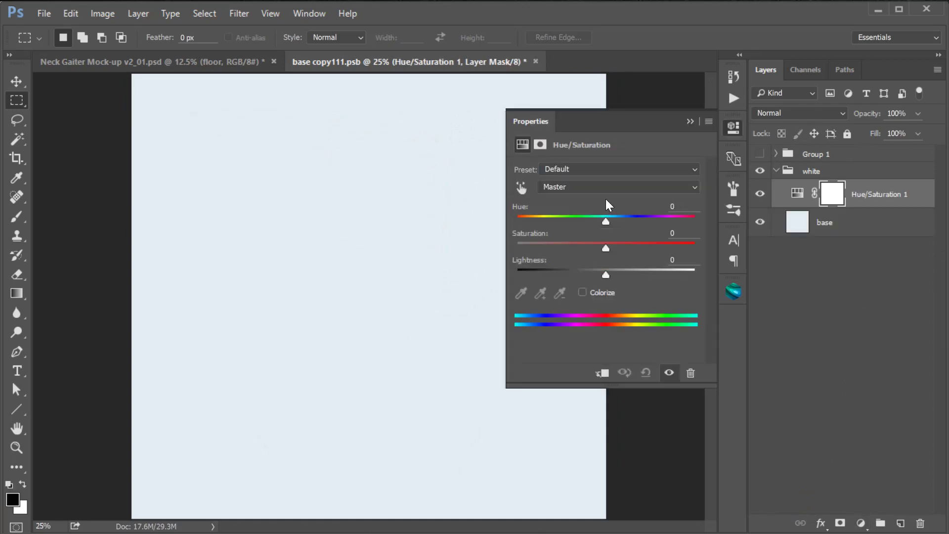
Step: Colorize the floor's Hue/Saturation adjustment with hue 335, saturation 27 and lightness -77
click(584, 293)
drag(606, 275, 592, 275)
drag(562, 248, 547, 271)
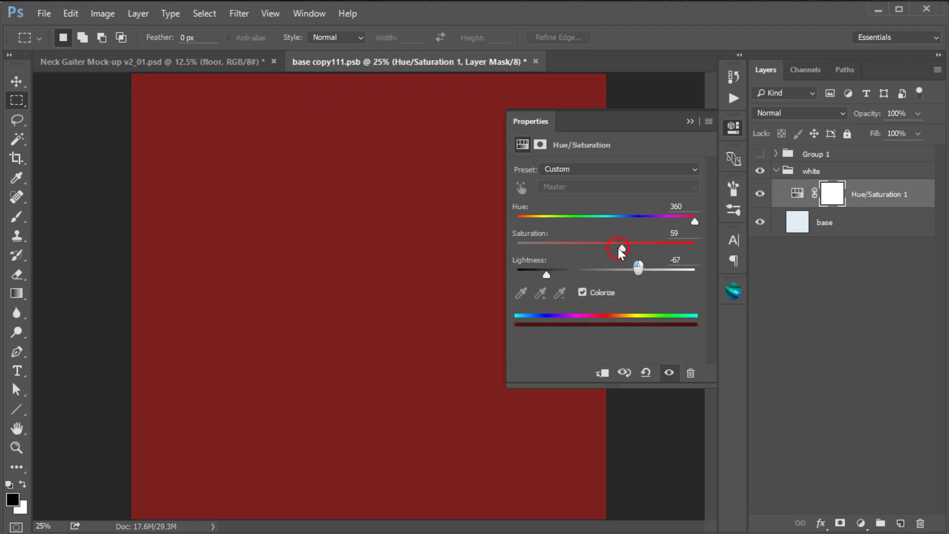
mouse_move(695, 221)
mouse_down()
mouse_move(529, 222)
mouse_move(682, 222)
mouse_up()
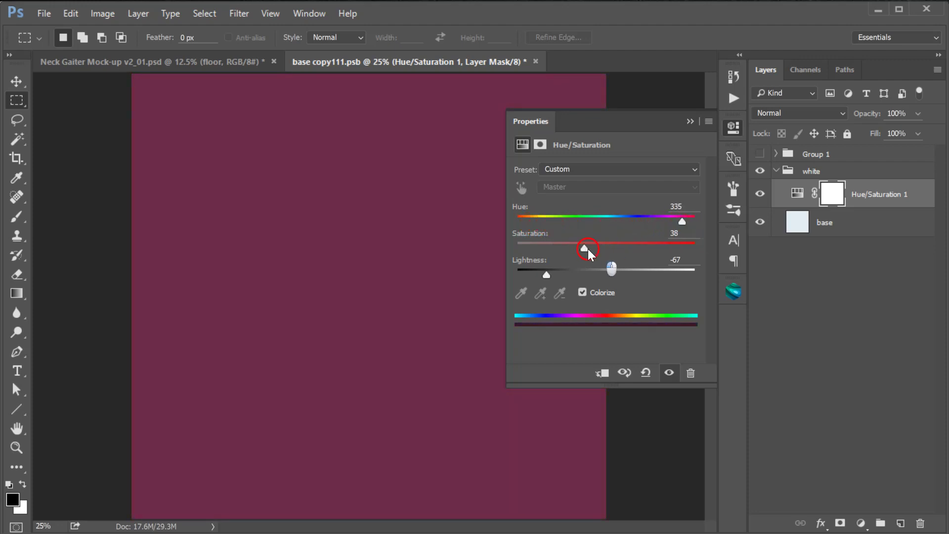
click(565, 248)
drag(546, 272, 537, 275)
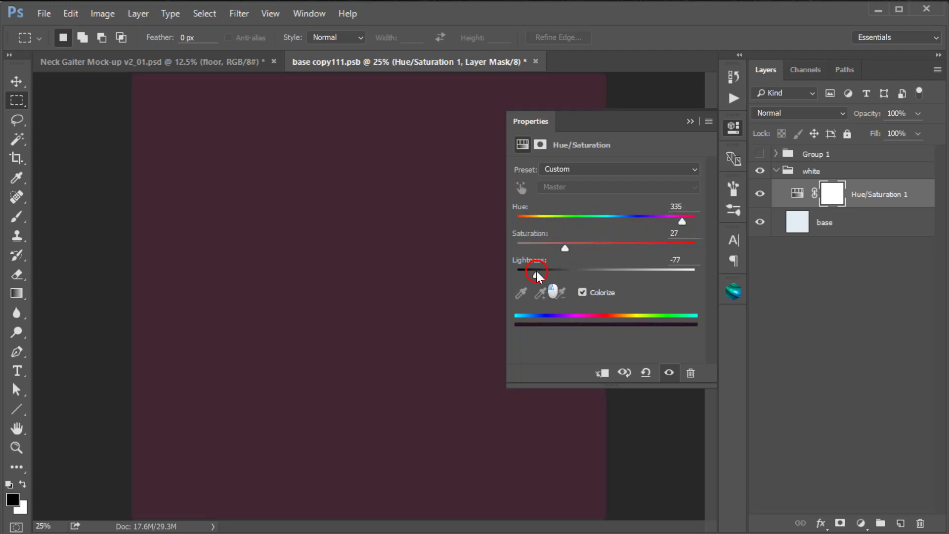
click(690, 121)
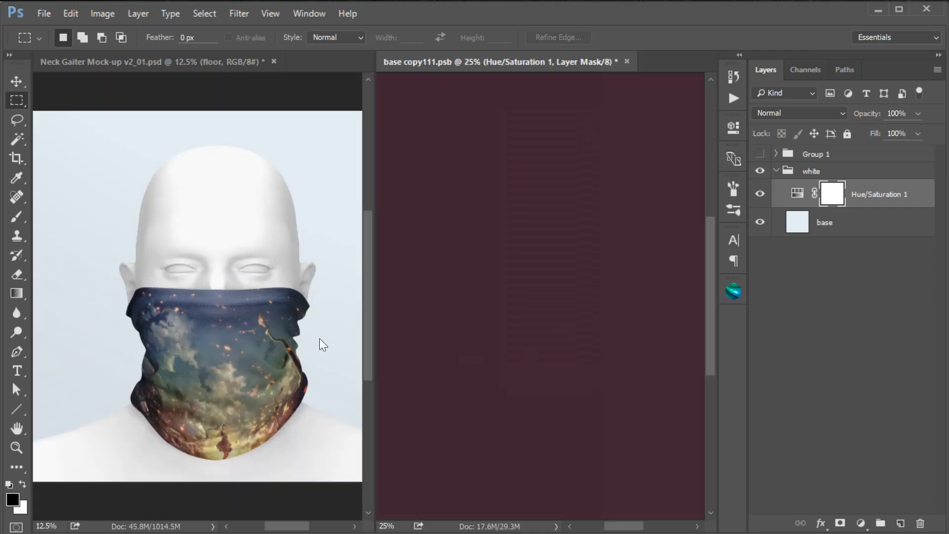
Step: Beside the mock-up, change the floor adjustment to hue 233 and lightness -82, and save and close base copy111.psb
click(604, 286)
double_click(794, 193)
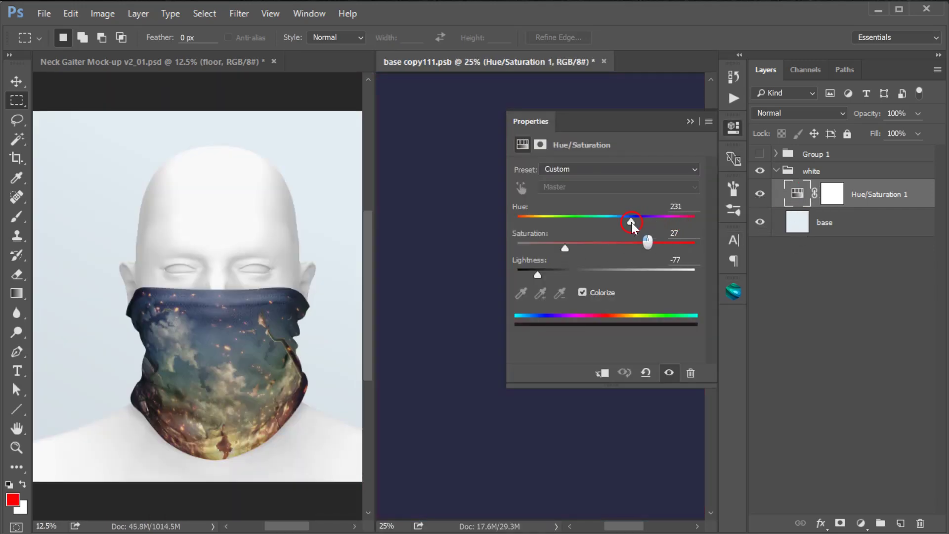
click(689, 121)
click(791, 191)
double_click(793, 194)
drag(538, 275, 534, 275)
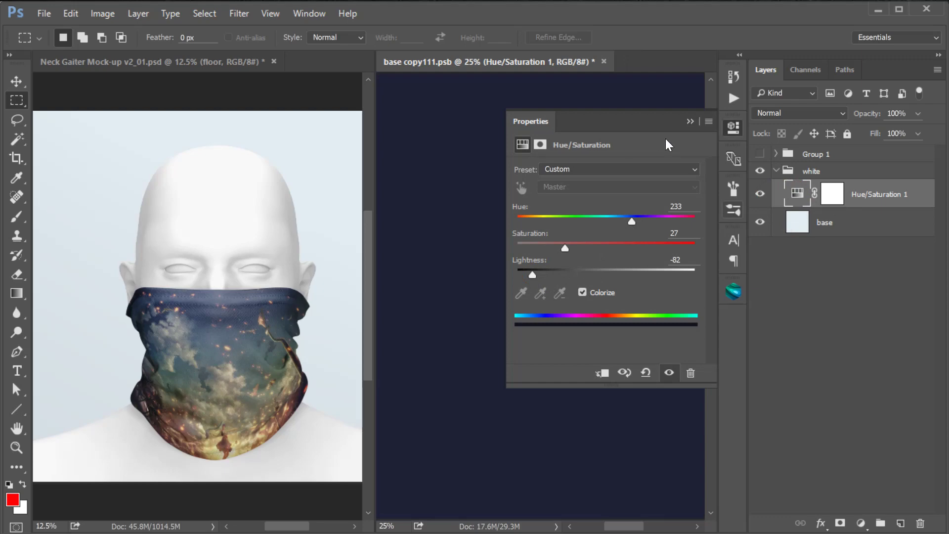
click(687, 121)
key(ctrl+s)
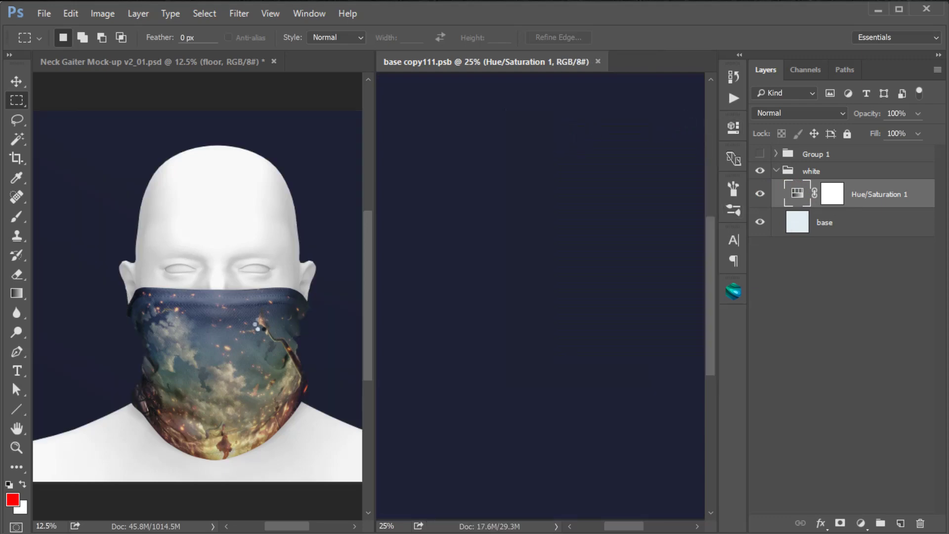
click(598, 62)
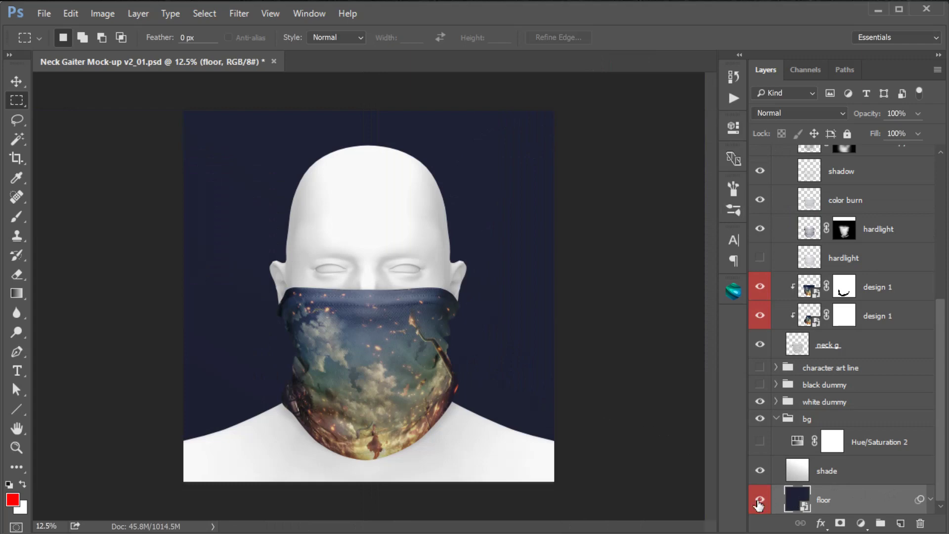
Step: Preview the gaiter on the black dummy and the character art line figure, and leave all three figure groups hidden
click(760, 386)
click(761, 401)
click(760, 401)
click(760, 384)
click(760, 368)
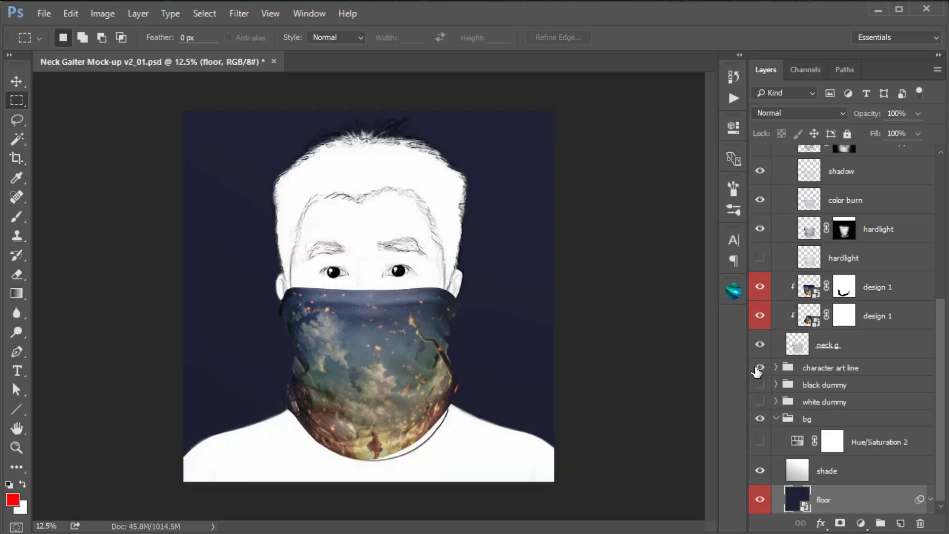
click(760, 368)
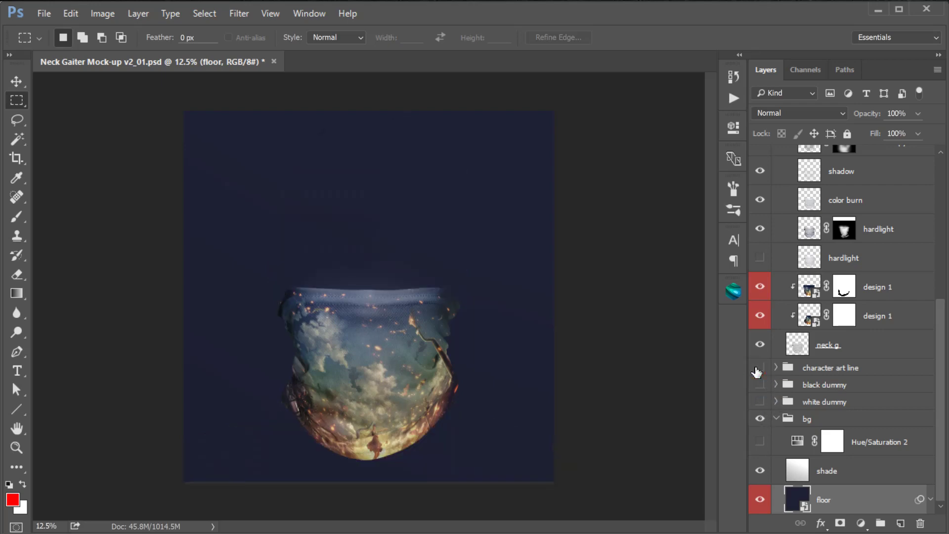
Step: Reopen the floor's smart object, check the Group 1 guide, hide Hue/Saturation 1, and save and close the file
double_click(799, 501)
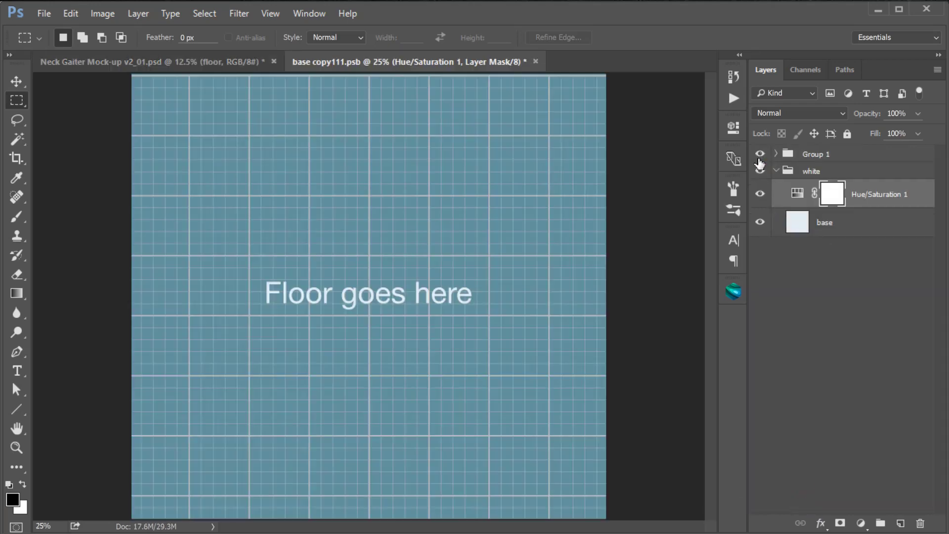
click(761, 155)
click(760, 154)
click(760, 194)
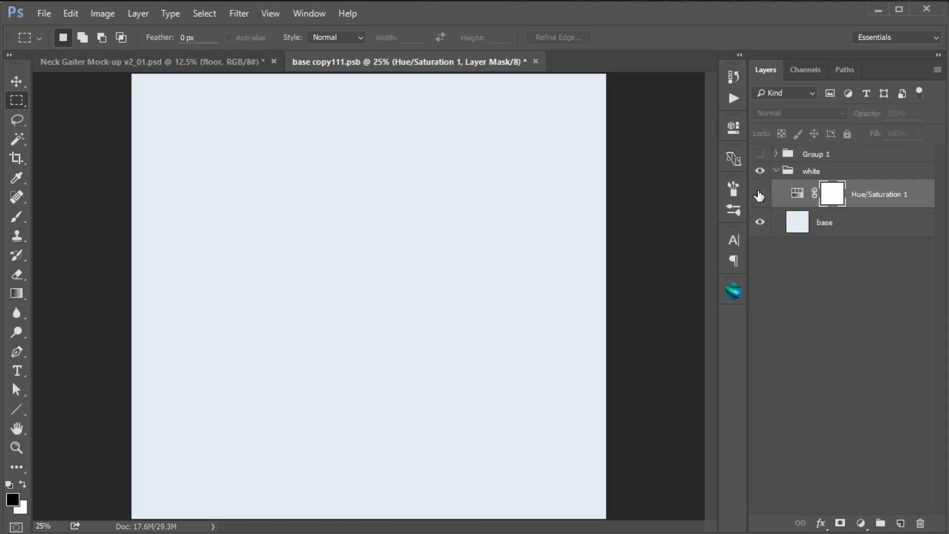
key(ctrl+s)
key(ctrl+w)
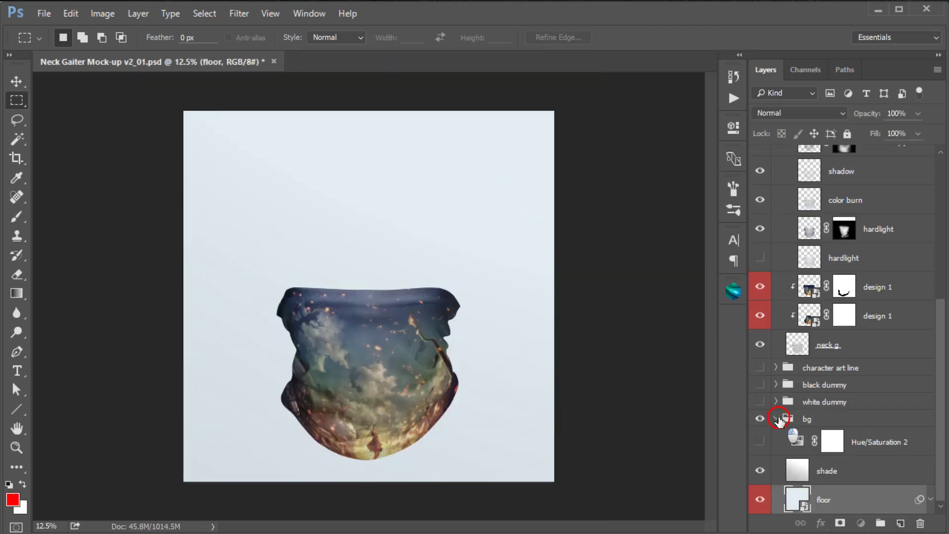
Step: Collapse the bg and for dark design groups, keeping neck g expanded
click(776, 418)
click(789, 148)
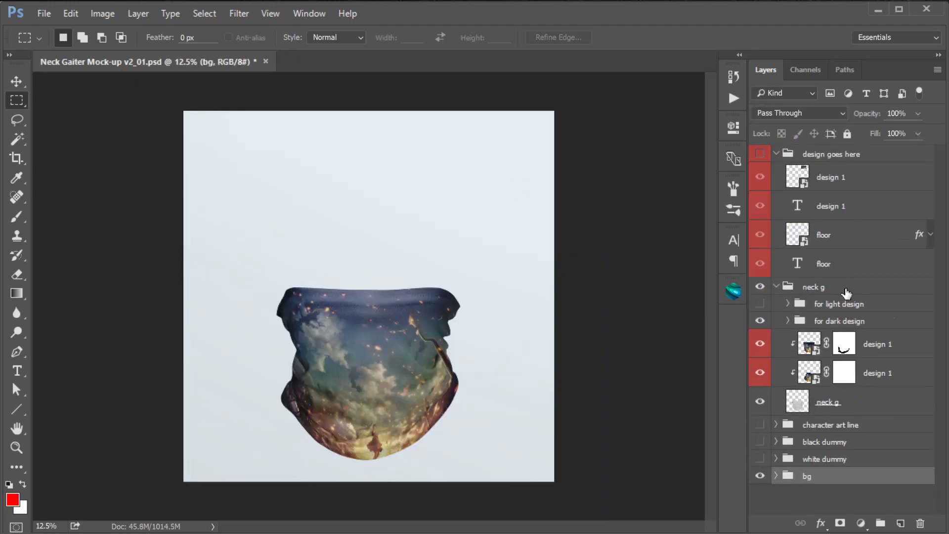
click(777, 287)
click(776, 286)
Step: Add a black paragraph text above the gaiter reading: Just play with layer folder “for light design” or “for dark design”
click(17, 371)
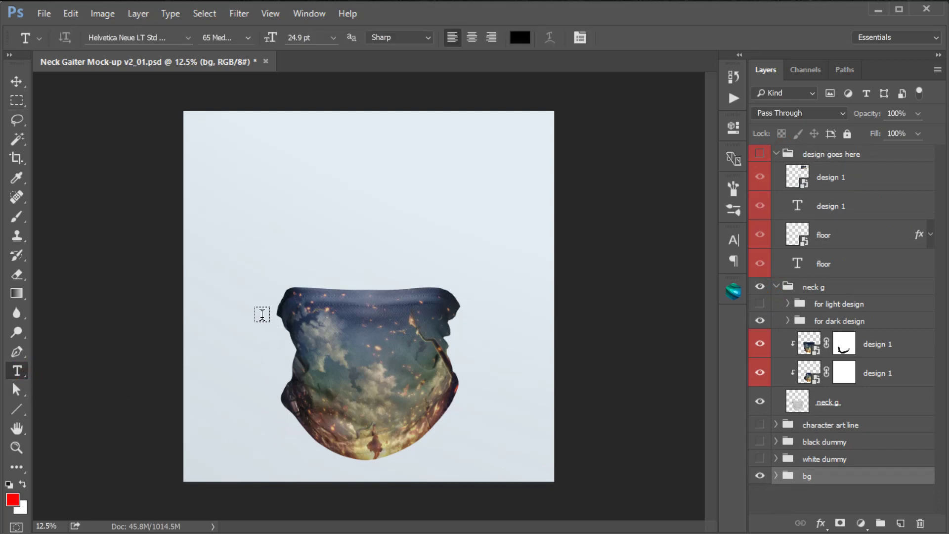
drag(255, 180, 509, 255)
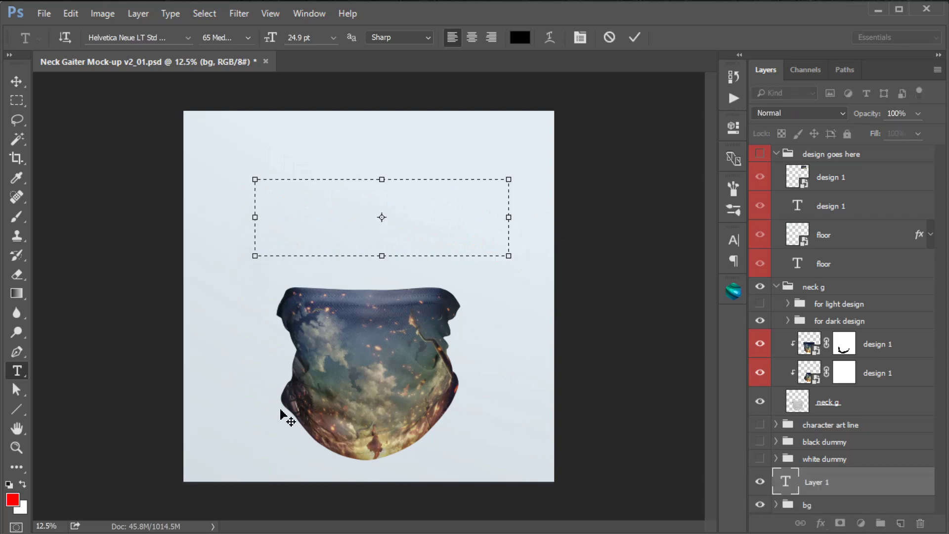
click(8, 484)
text(Just play)
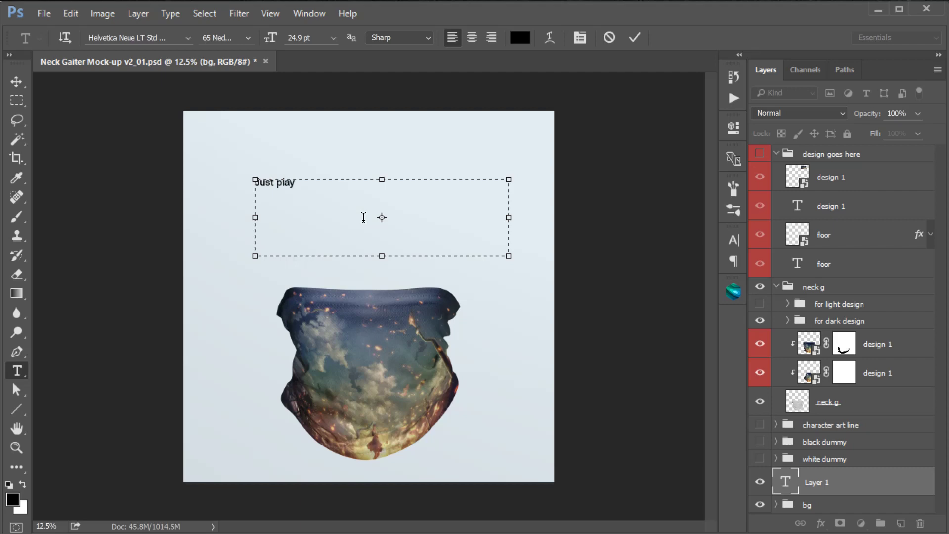
text( with layer folder “)
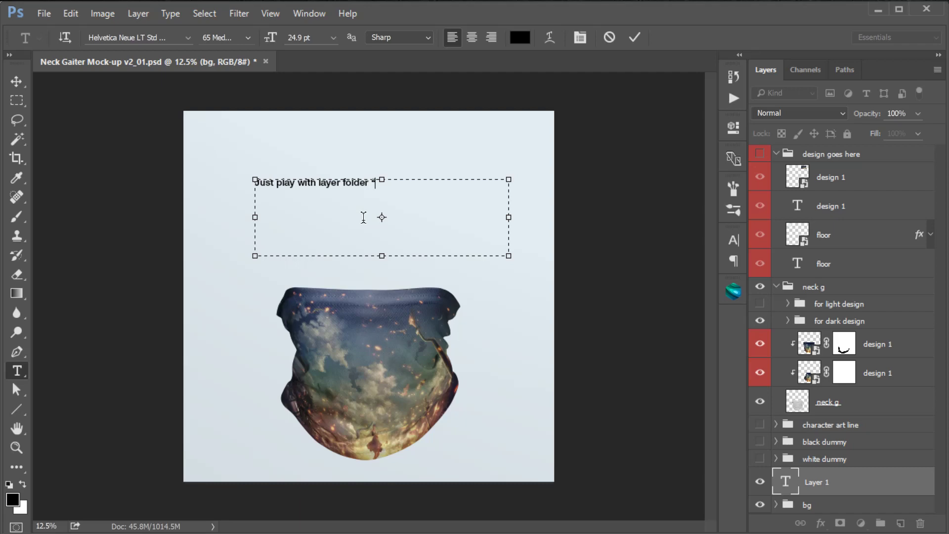
text(r "for light design” or “)
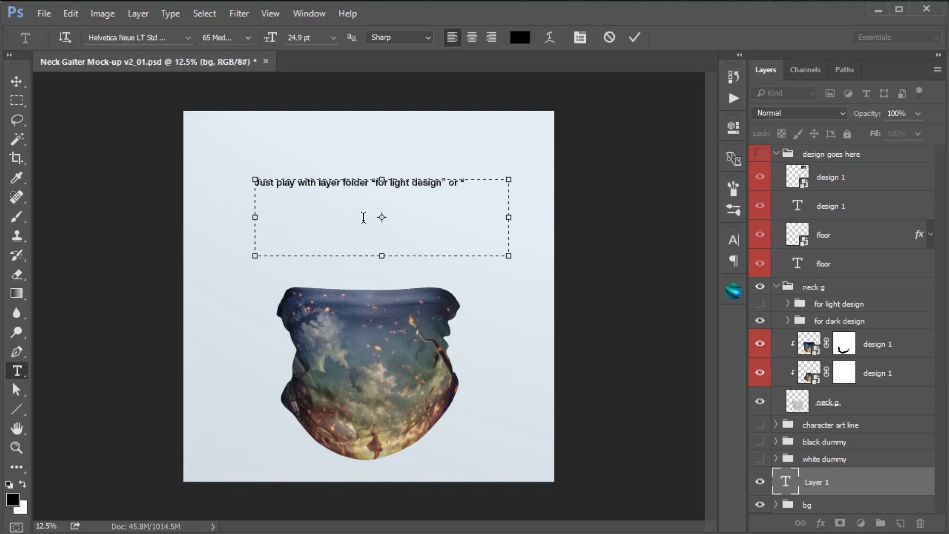
text(or dark design”)
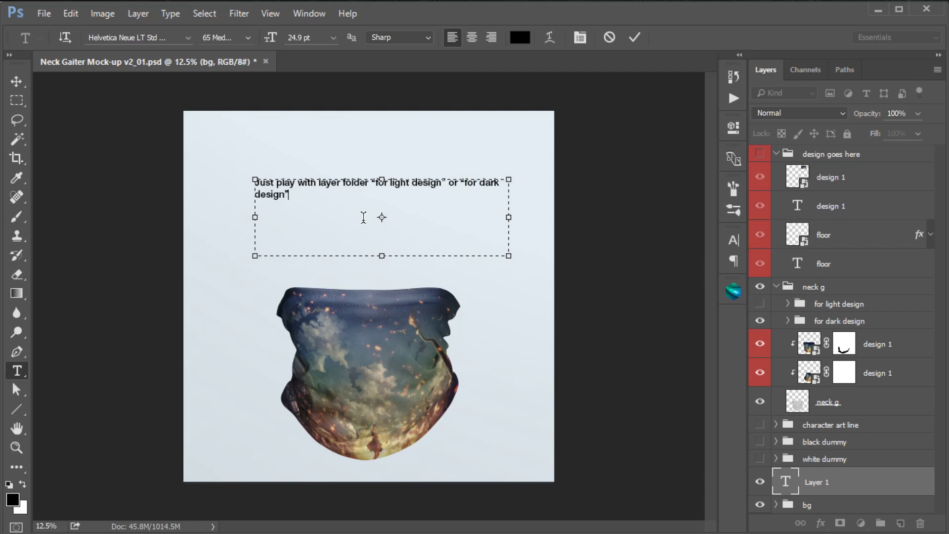
Step: Widen the text box to about 27 cm, enlarge all its text to 44.9 pt, trim the box and commit the text
drag(255, 218, 210, 217)
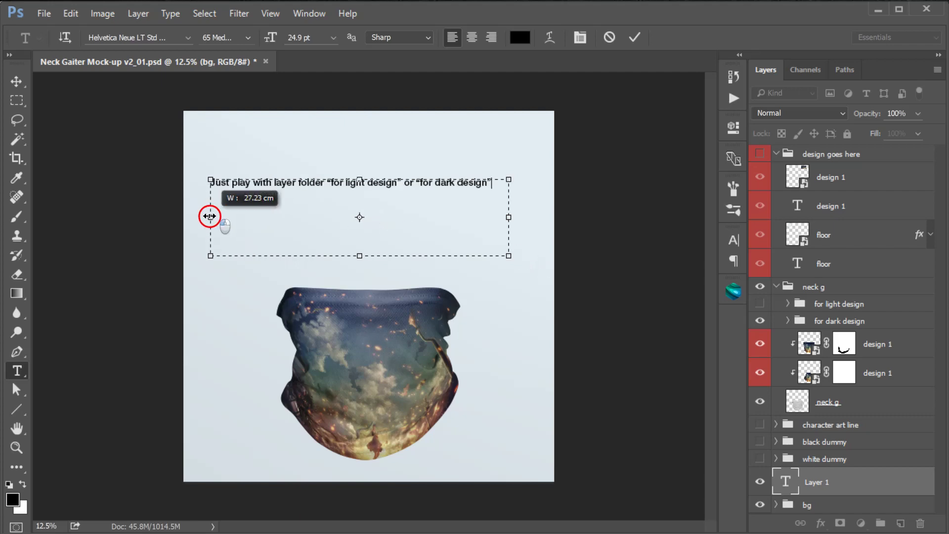
key(ctrl+a)
key(ctrl+shift+period)
key(ctrl+shift+period)
key(ctrl+shift+period)
key(ctrl+shift+period)
key(ctrl+shift+period)
key(ctrl+shift+period)
key(ctrl+shift+period)
key(ctrl+shift+period)
key(ctrl+shift+period)
key(ctrl+shift+period)
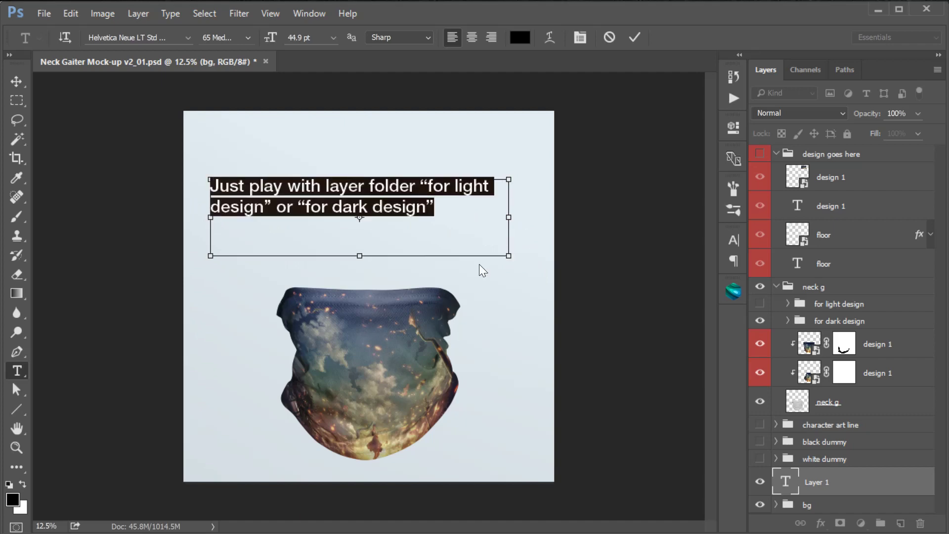
drag(508, 256, 498, 238)
click(16, 101)
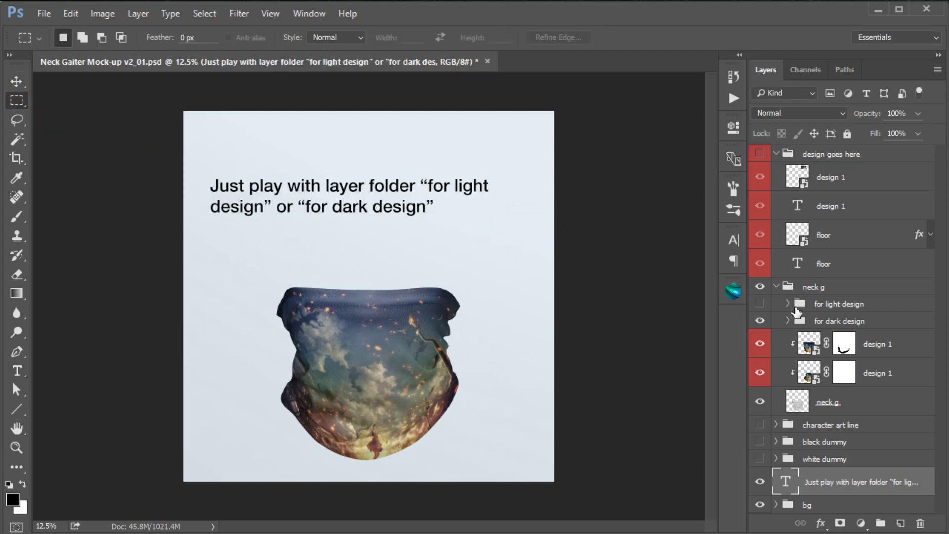
Step: Compare the gaiter's two shading groups and switch from for dark design to for light design
click(760, 320)
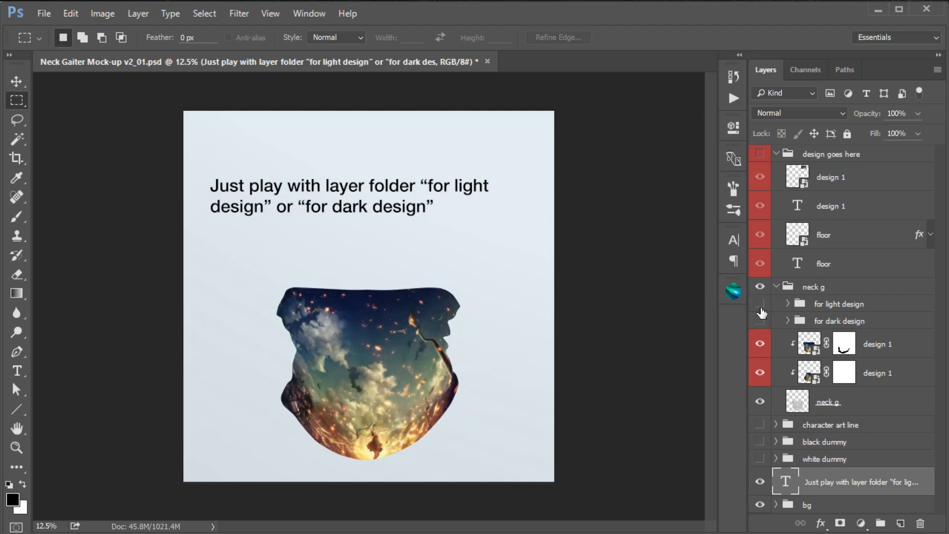
click(760, 303)
click(761, 321)
click(760, 320)
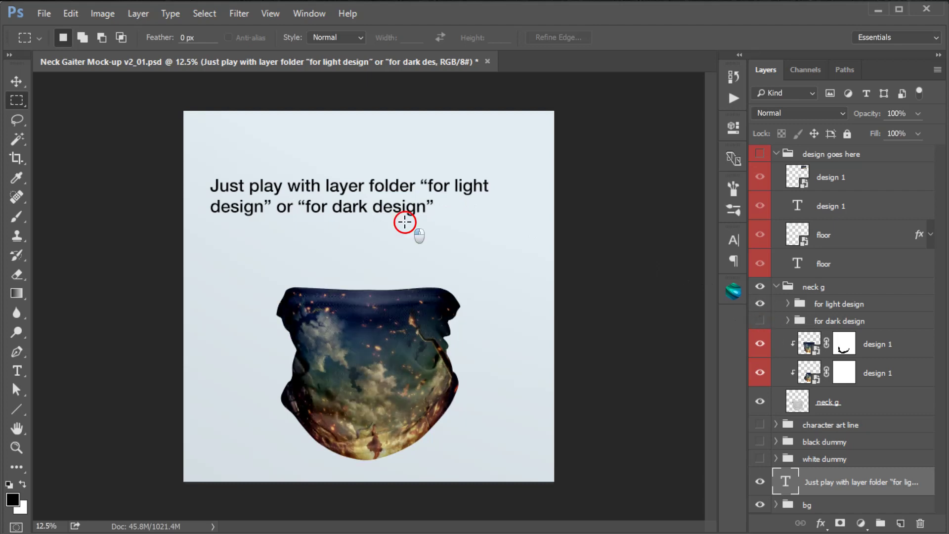
Step: Replace the note above the gaiter with "Thank you" and close the mock-up document
double_click(786, 481)
text(Thank)
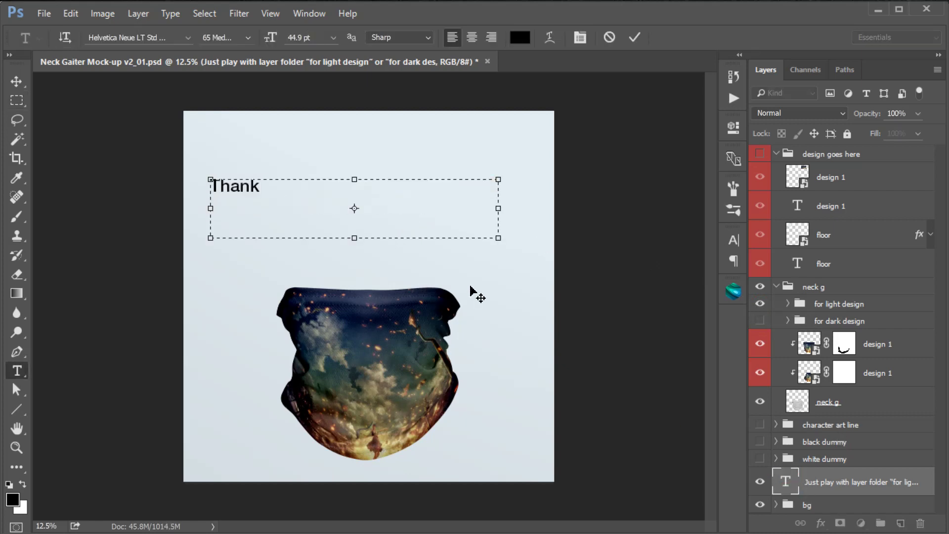
text( you)
click(17, 100)
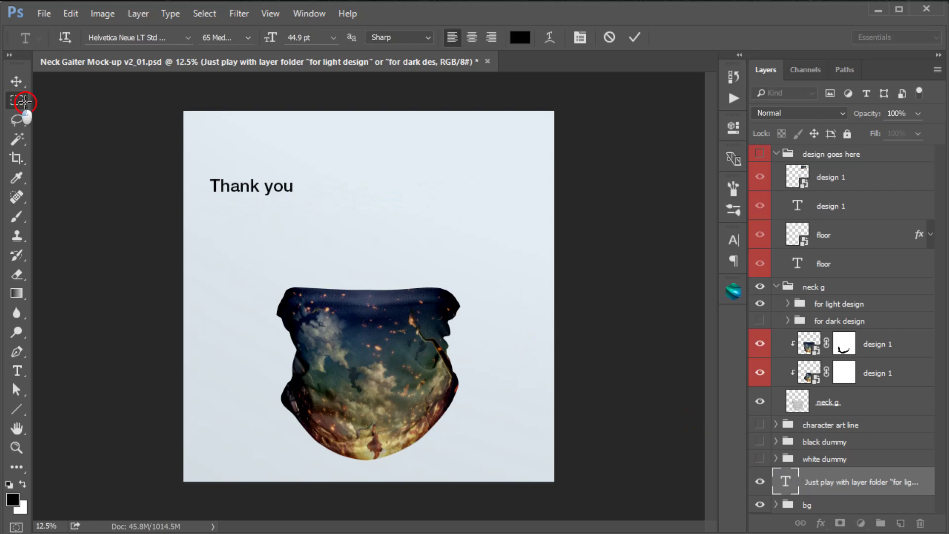
key(ctrl+w)
click(478, 219)
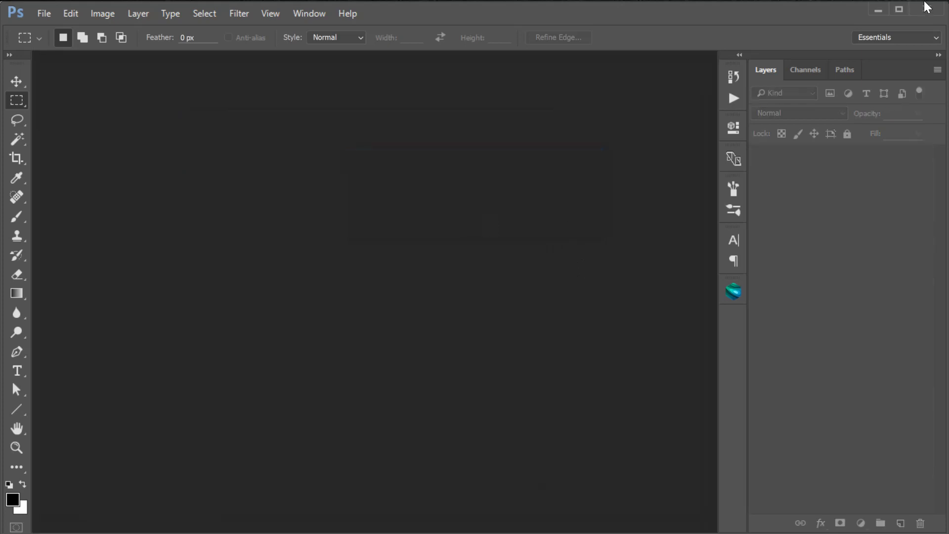